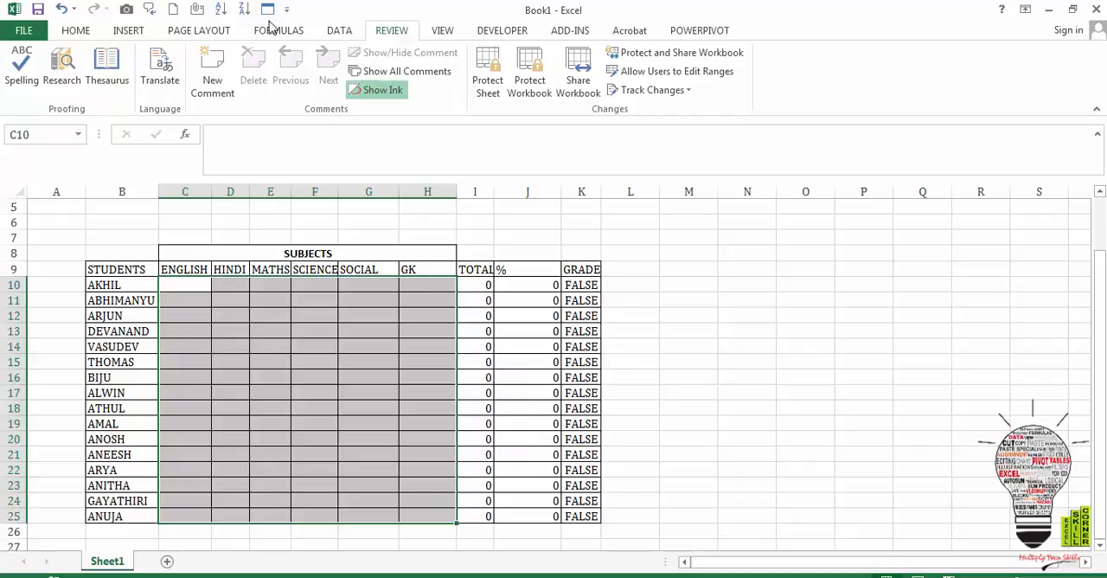
- Re-enter the custom data validation formula =C10:H25<=100 for the selected subject marks range C10:H25
left_click(337, 31)
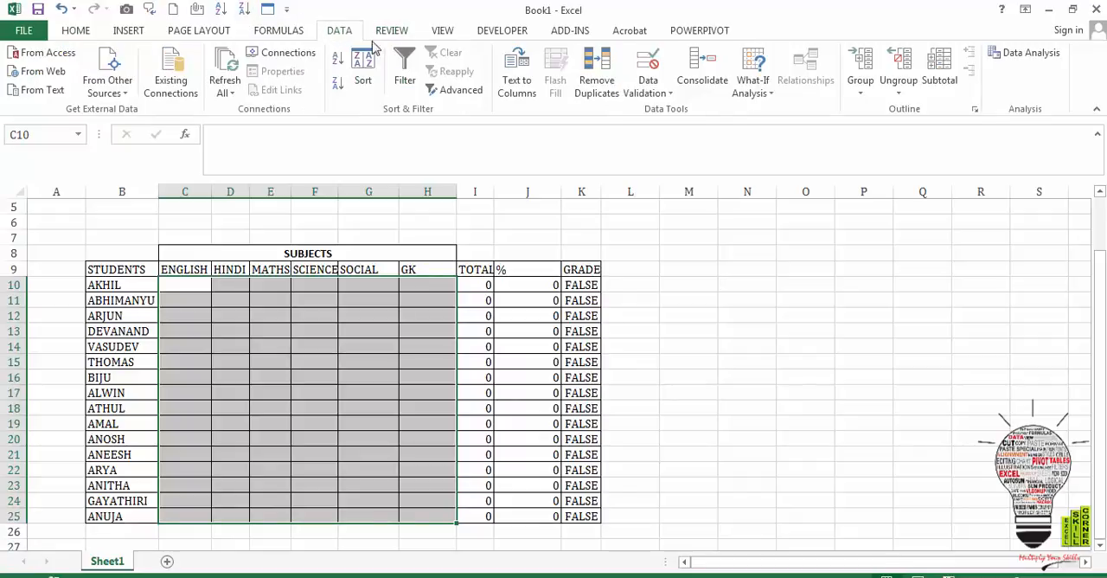
left_click(644, 91)
left_click(652, 119)
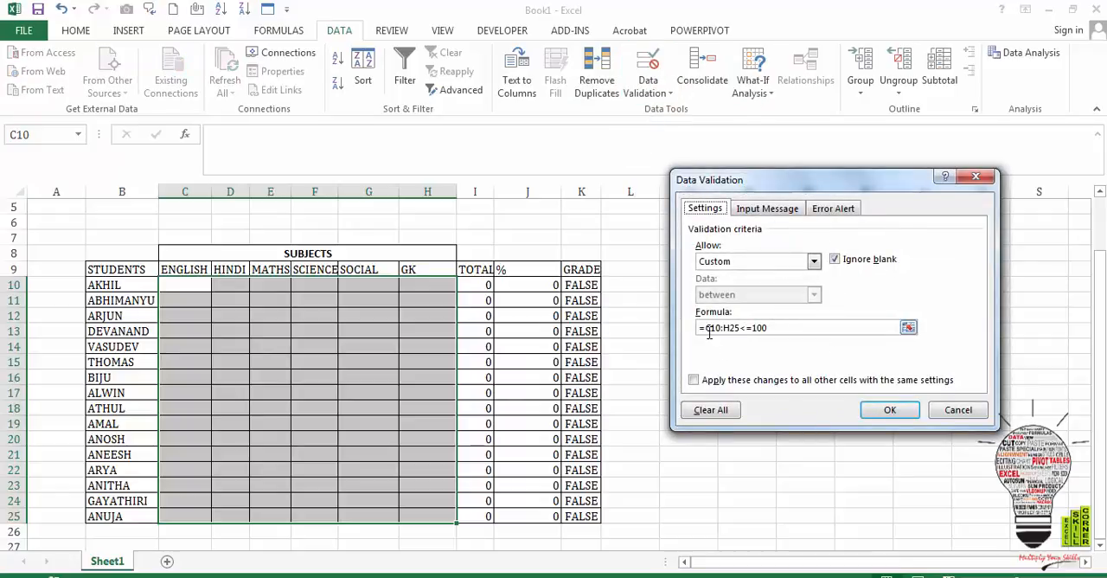
left_click(782, 327)
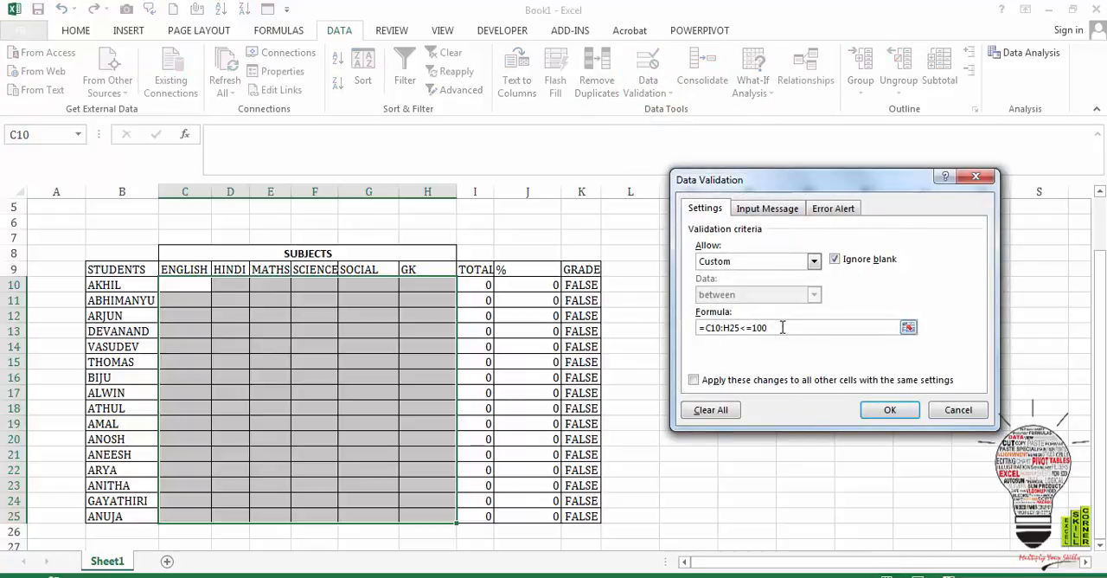
key("BackSpace")
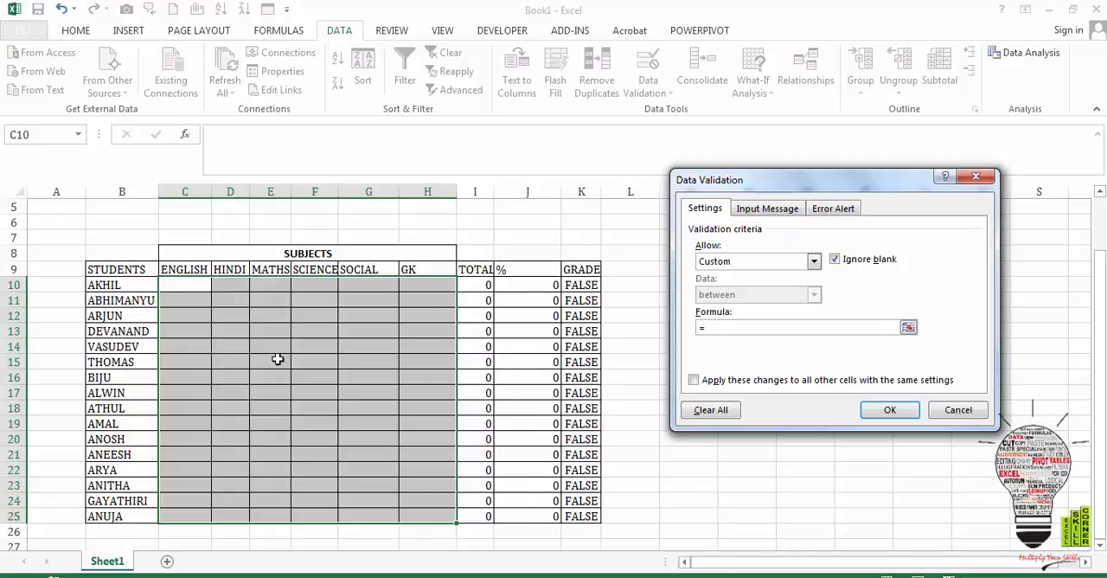
key("BackSpace")
left_click_drag(183, 280, 438, 521)
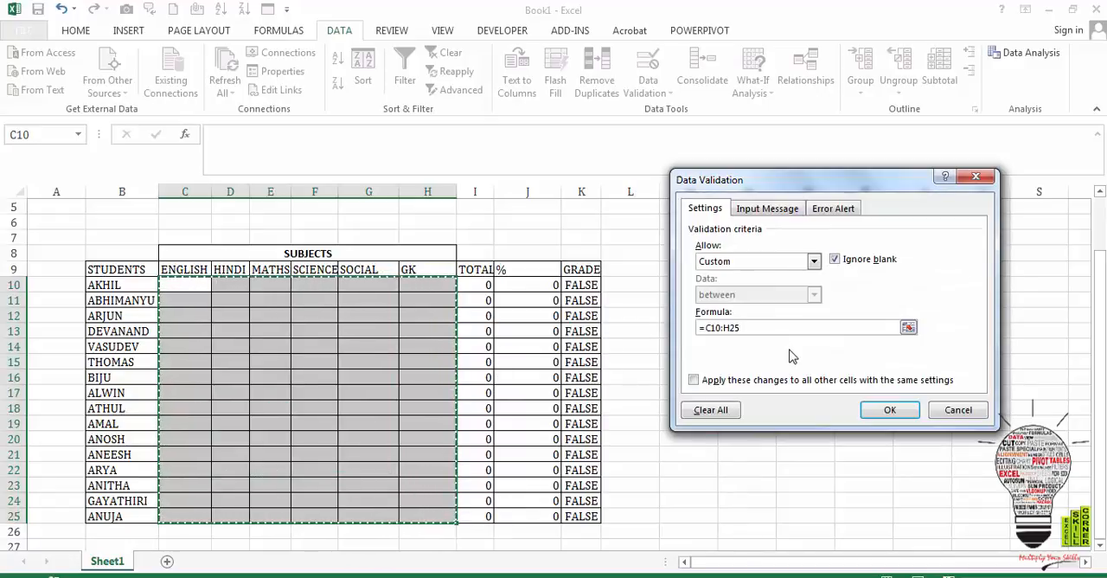
type(",")
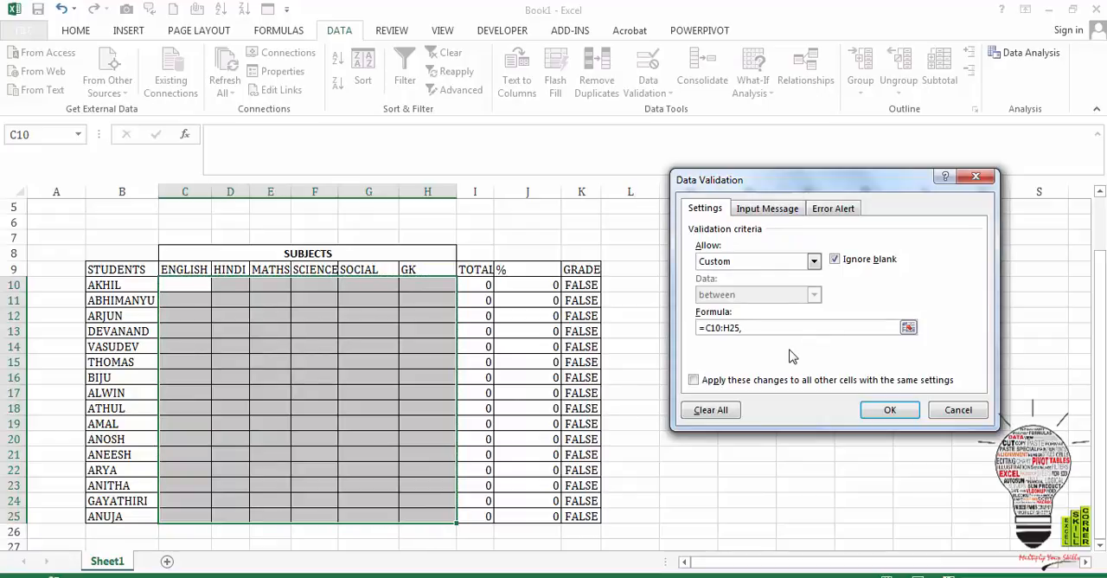
key("BackSpace")
type("<=100")
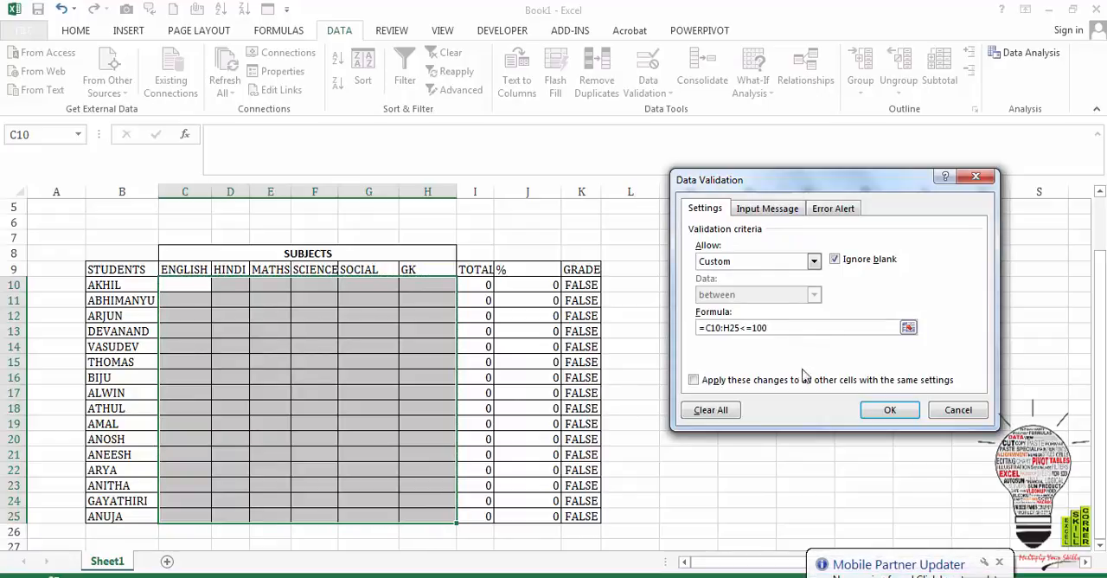
left_click(886, 414)
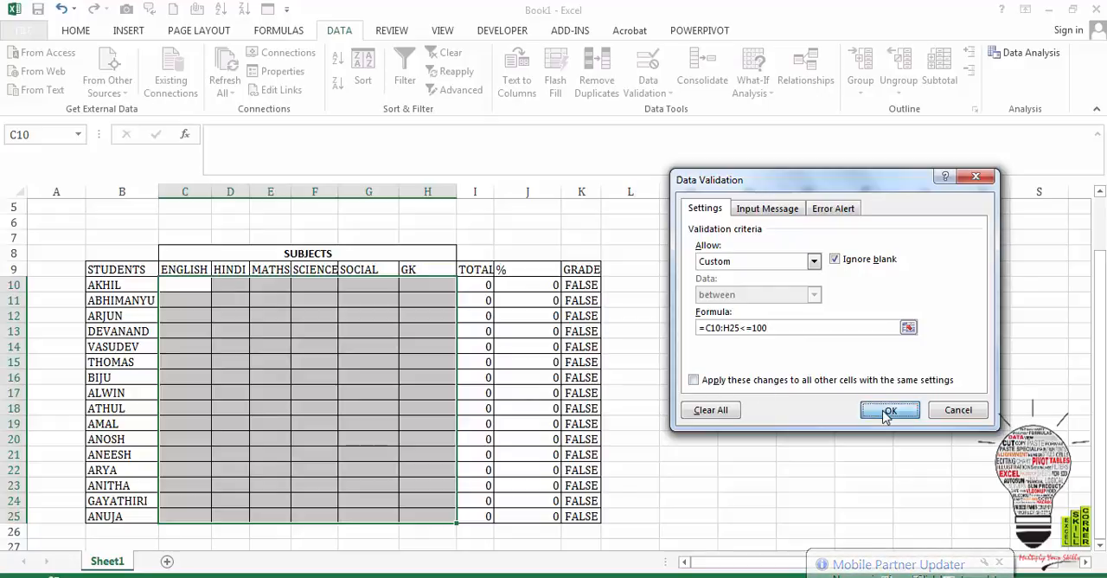
- Test the validation by trying to enter the letter S in cell G21, and cancel the entry
left_click(388, 455)
type("S")
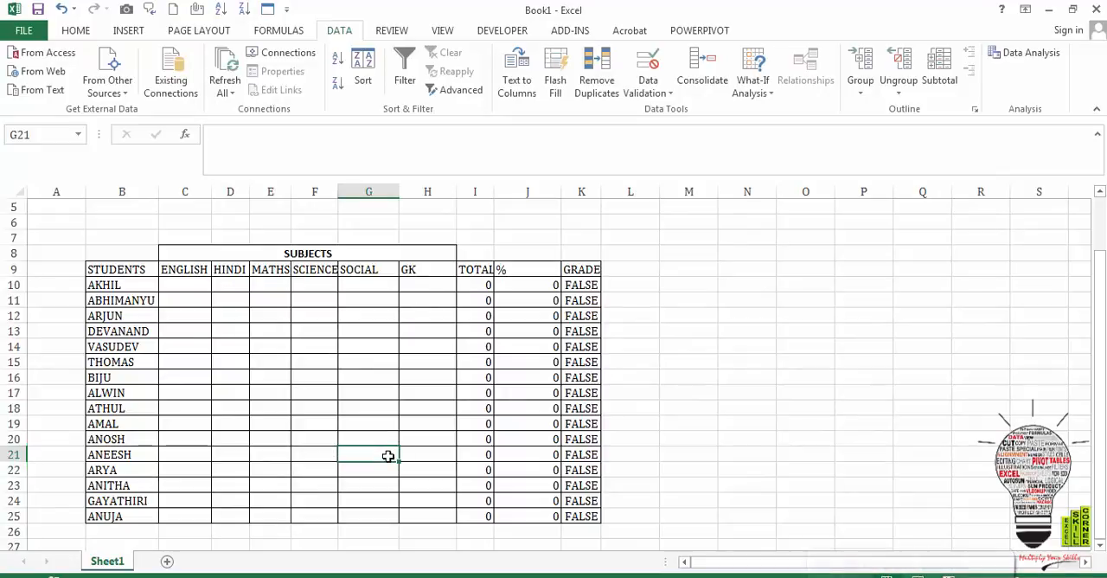
key("Return")
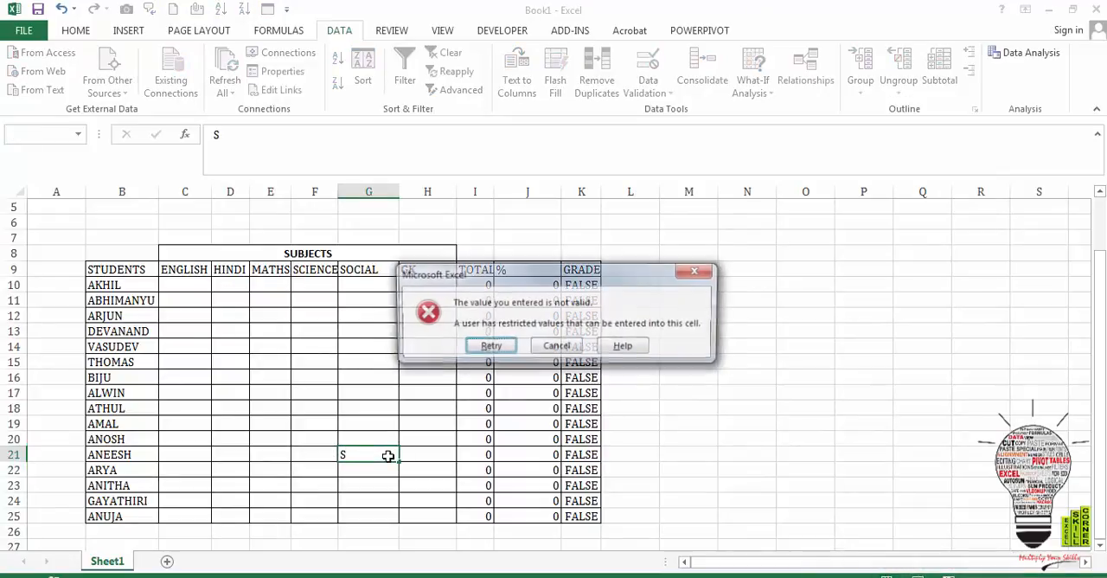
left_click(556, 346)
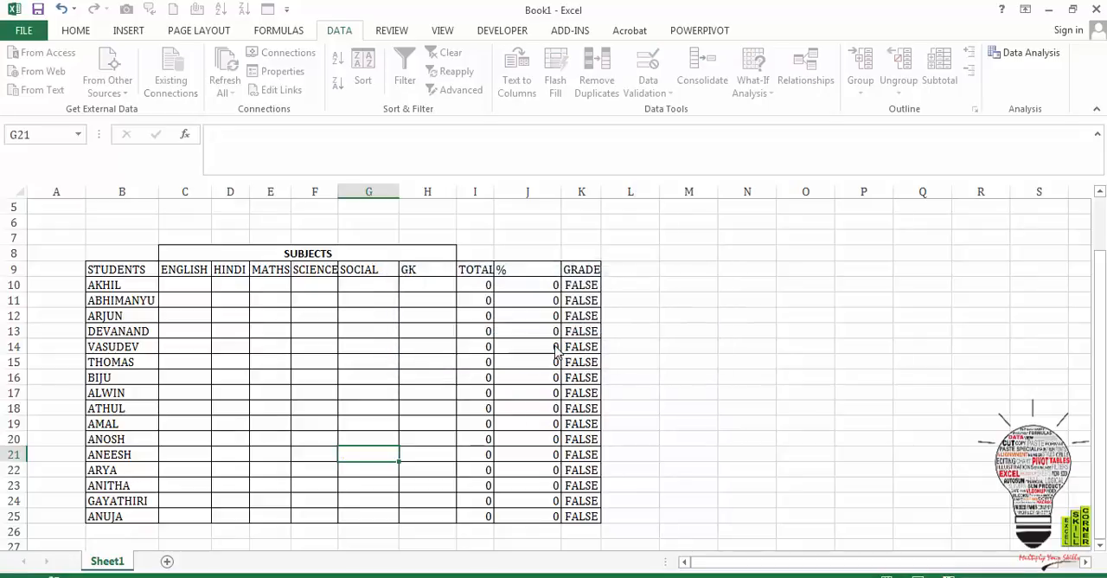
- Test the upper limit by trying to enter 101 in cell F12, and discard the entry
left_click(333, 319)
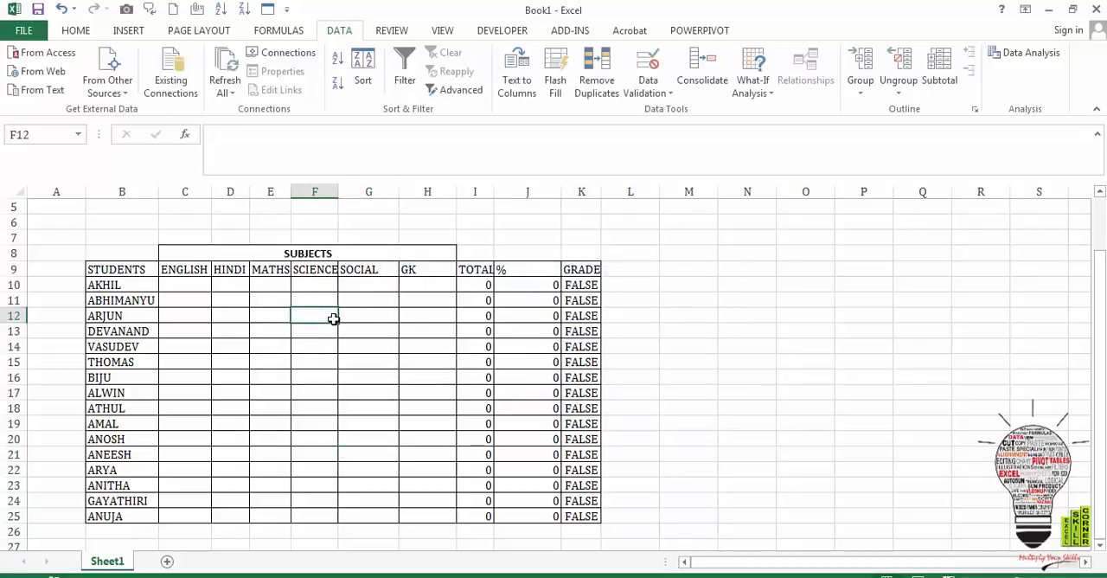
type("101")
key("Return")
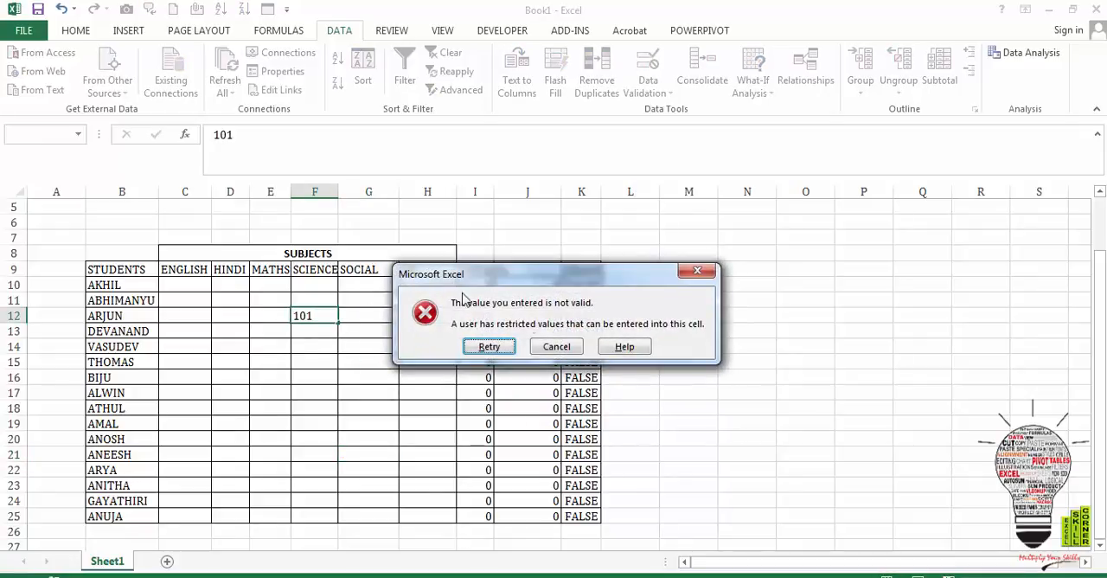
left_click(497, 348)
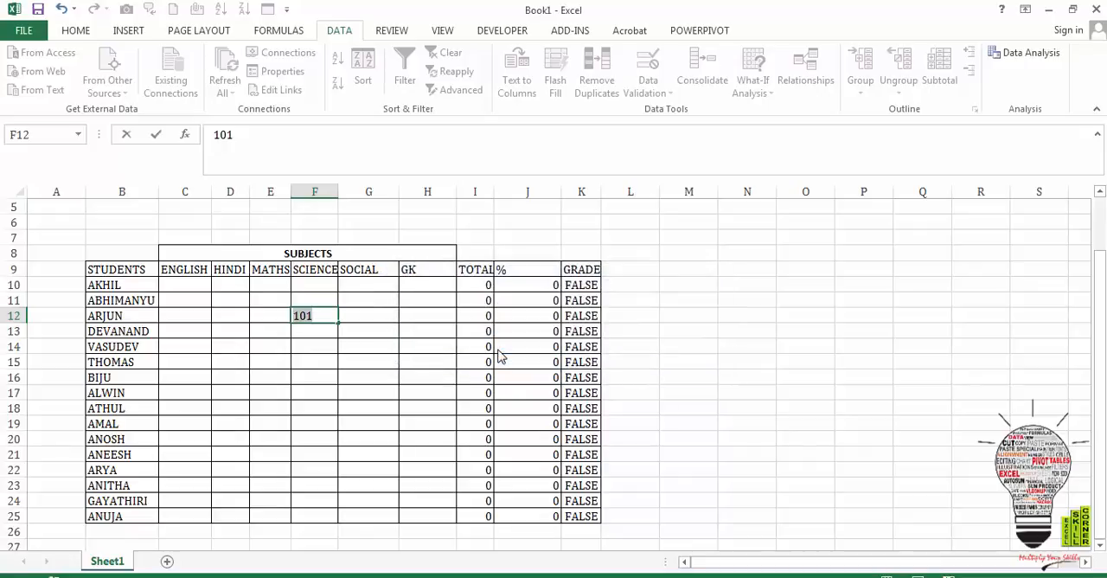
key("Escape")
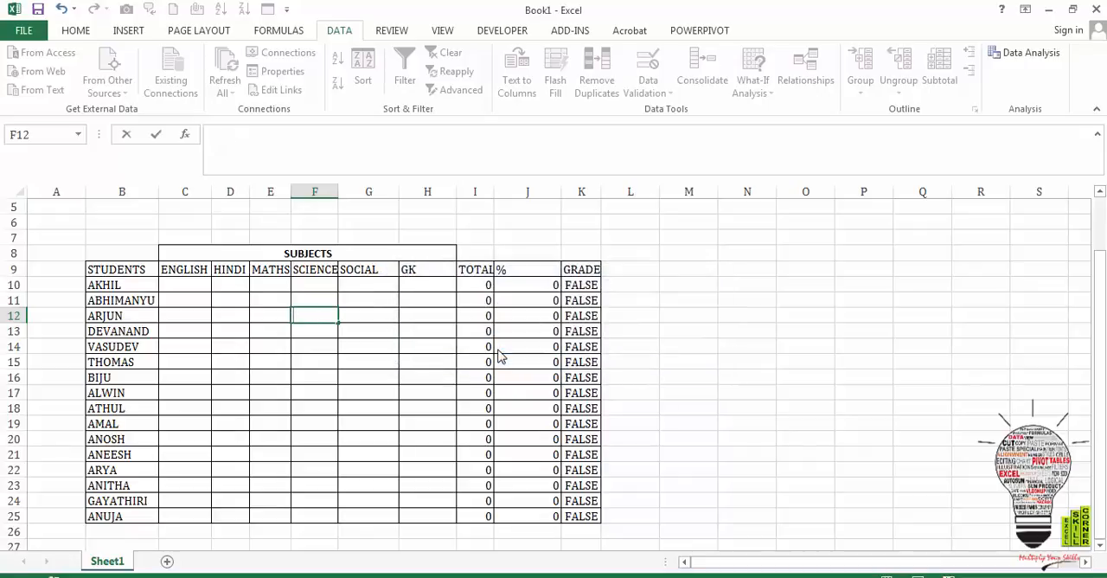
- Examine the formulas in the TOTAL, % and GRADE columns and the blank subject cells of the first student rows
left_click(432, 346)
left_click(486, 301)
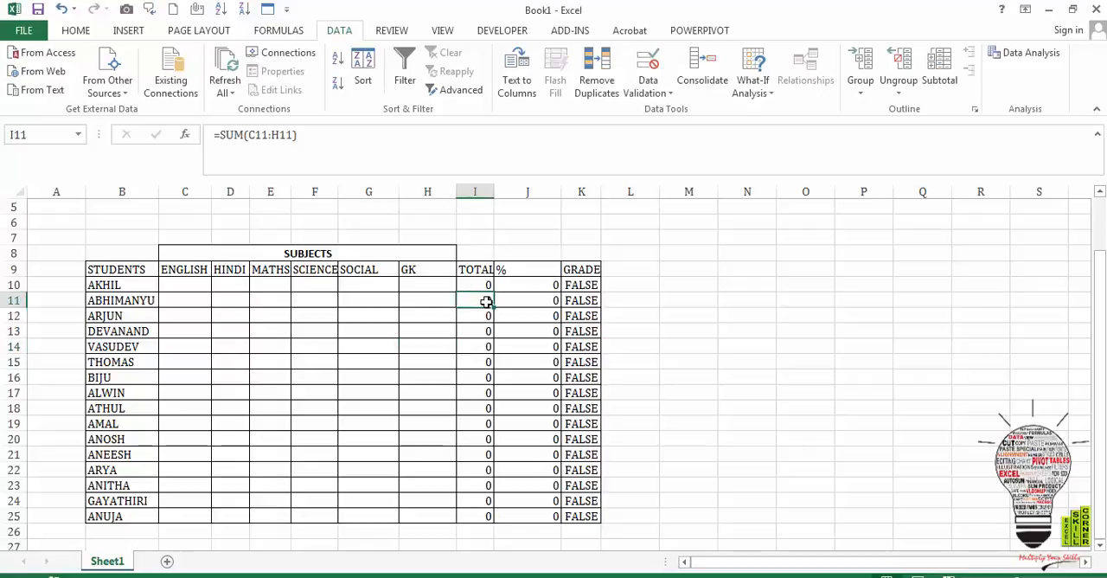
left_click(488, 284)
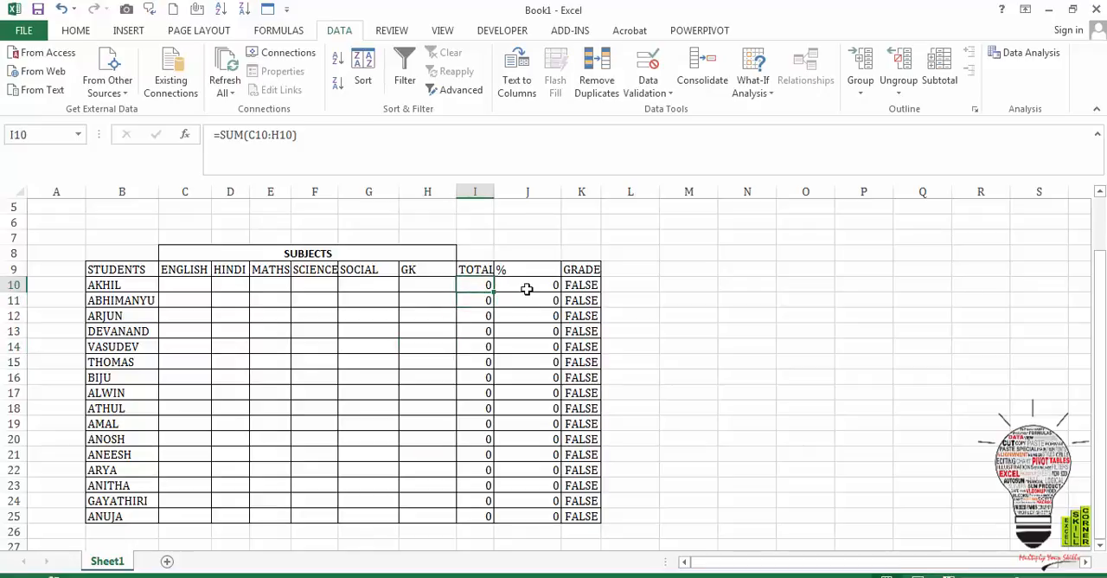
left_click(534, 285)
left_click(574, 286)
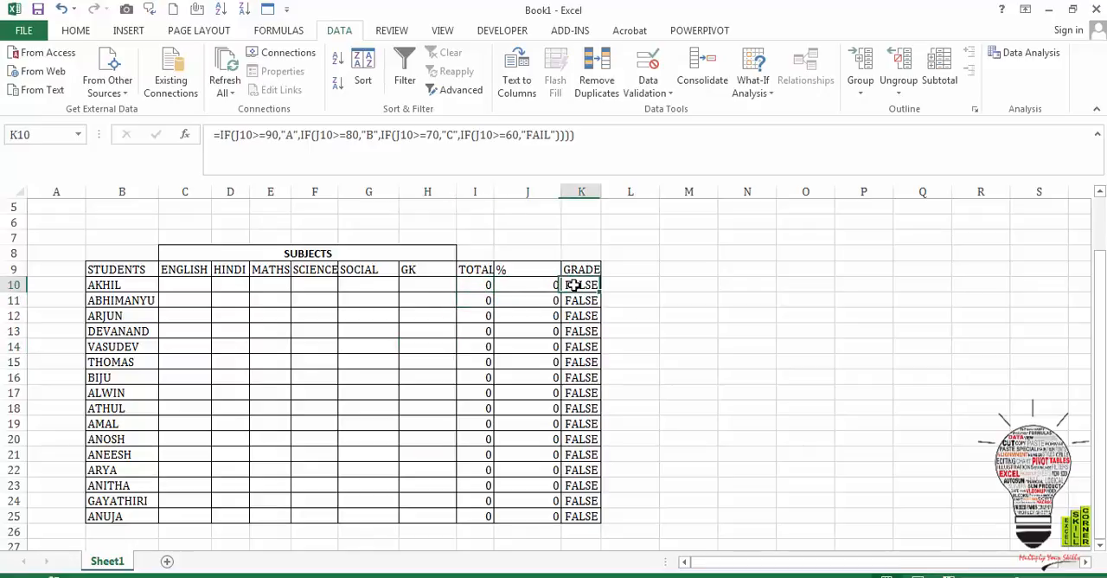
left_click(180, 286)
left_click(314, 286)
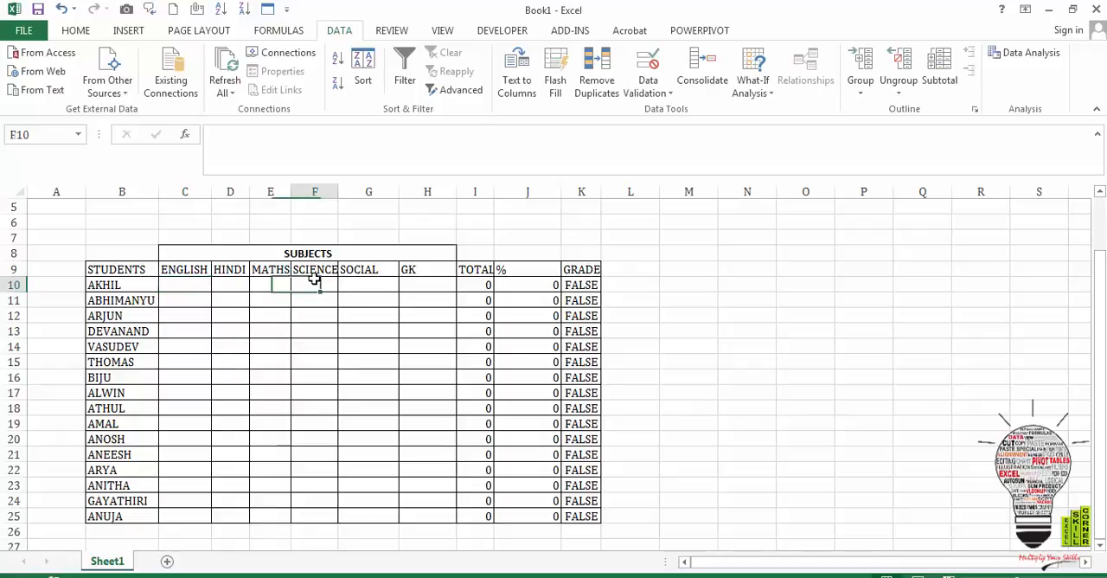
left_click(374, 297)
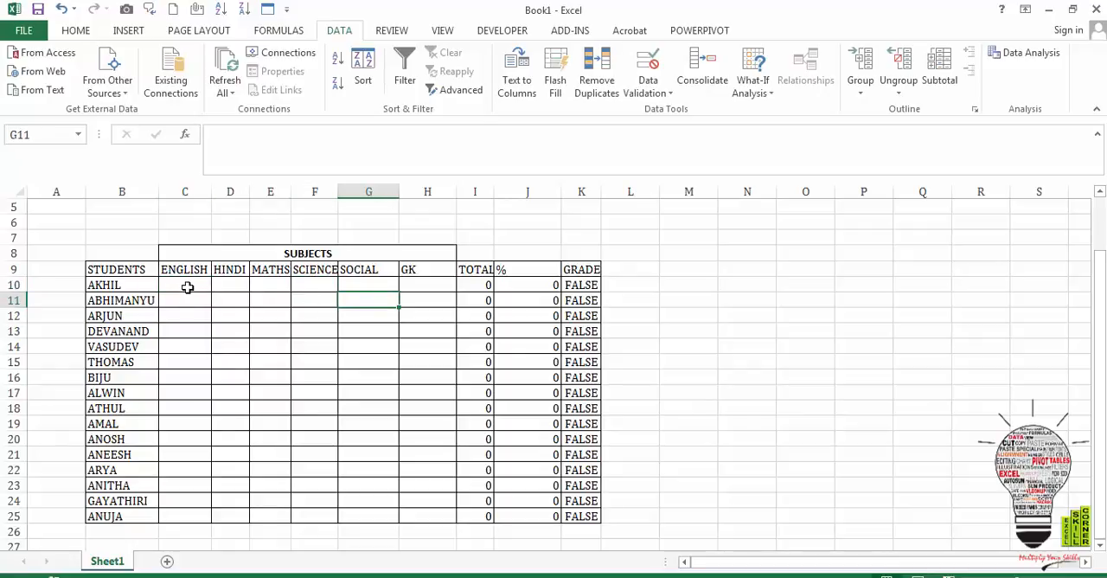
- Unlock the subject mark cells C10:H25 by turning off their Locked protection format
mouse_move(187, 287)
left_mouse_down()
mouse_move(341, 475)
mouse_move(391, 525)
mouse_move(412, 510)
left_mouse_up()
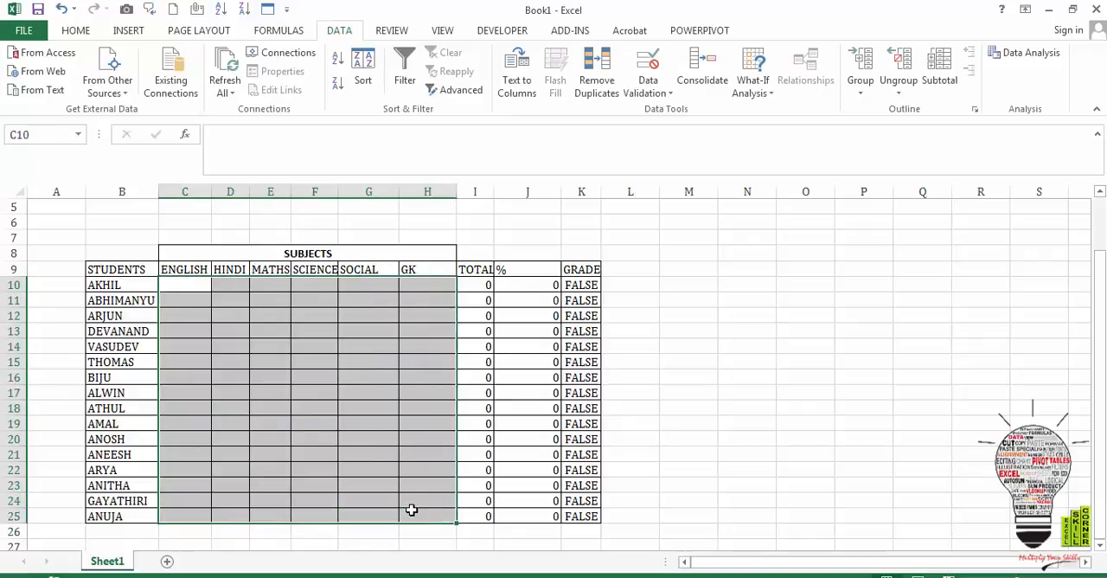
right_click(411, 510)
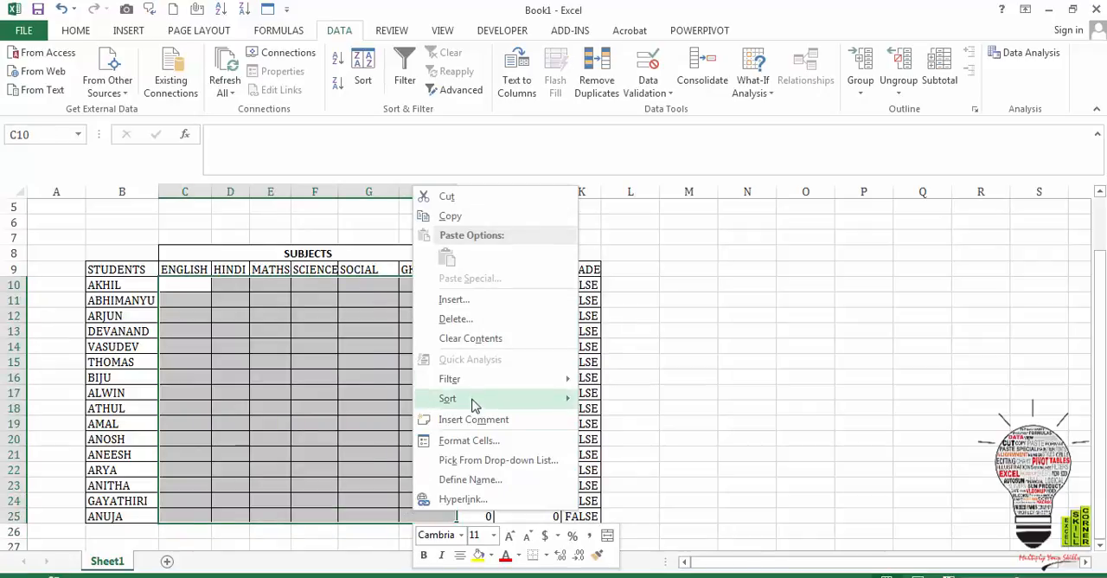
left_click(472, 442)
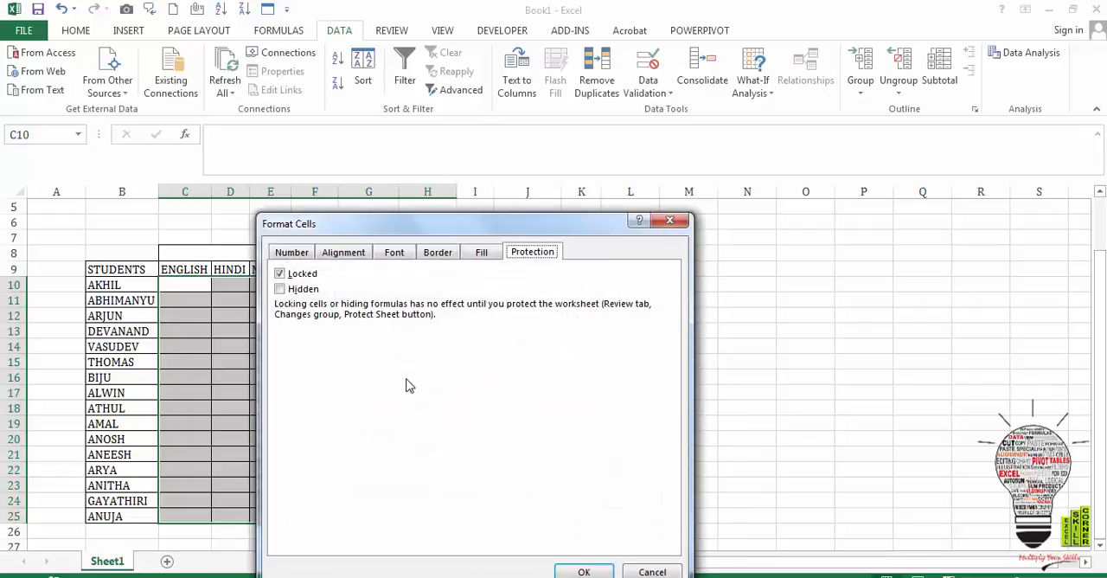
left_click(280, 274)
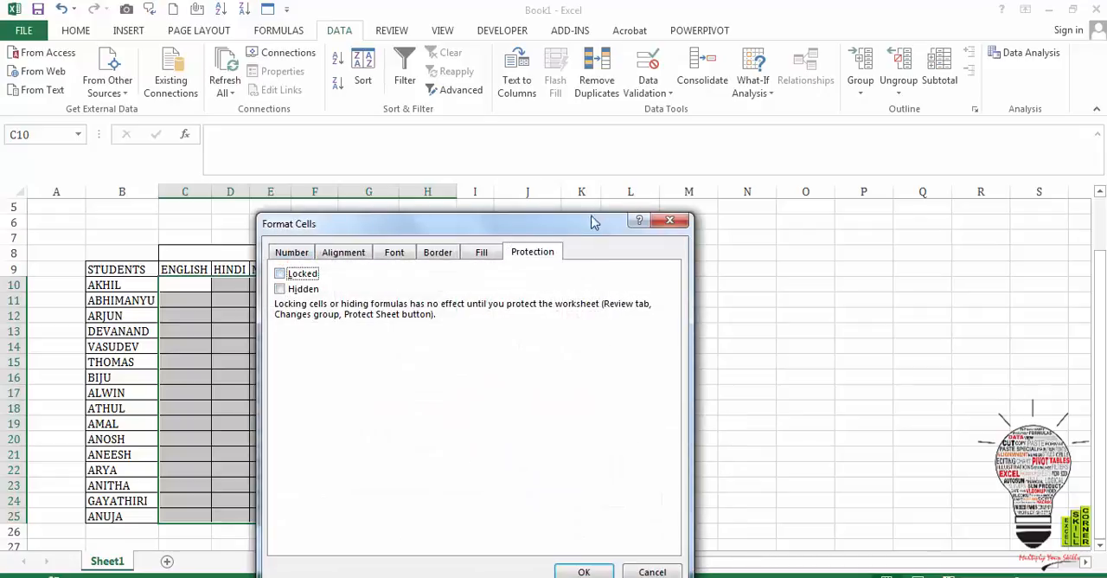
left_click(582, 573)
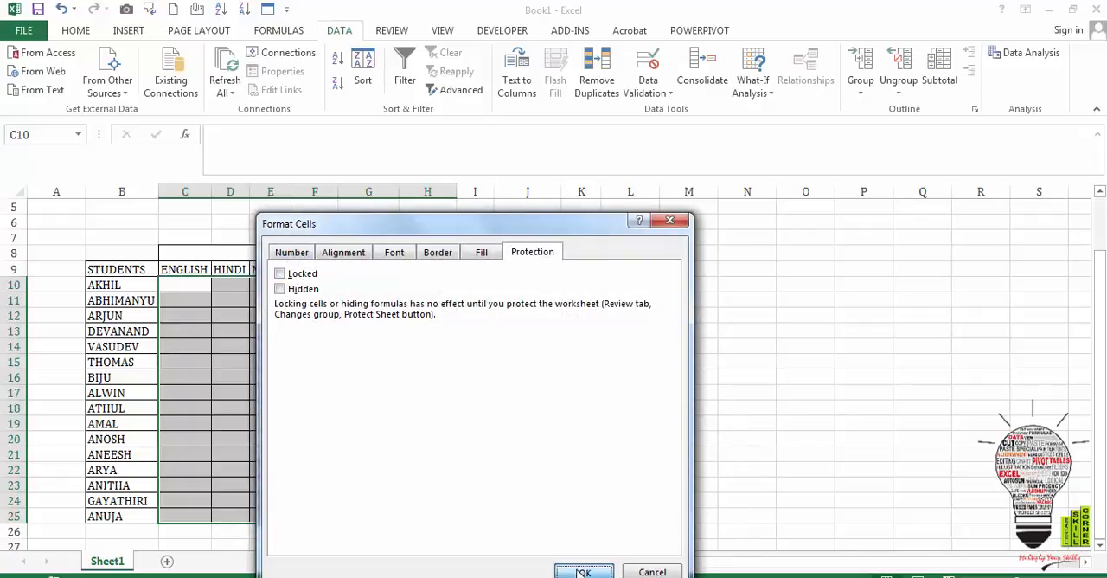
left_click(547, 349)
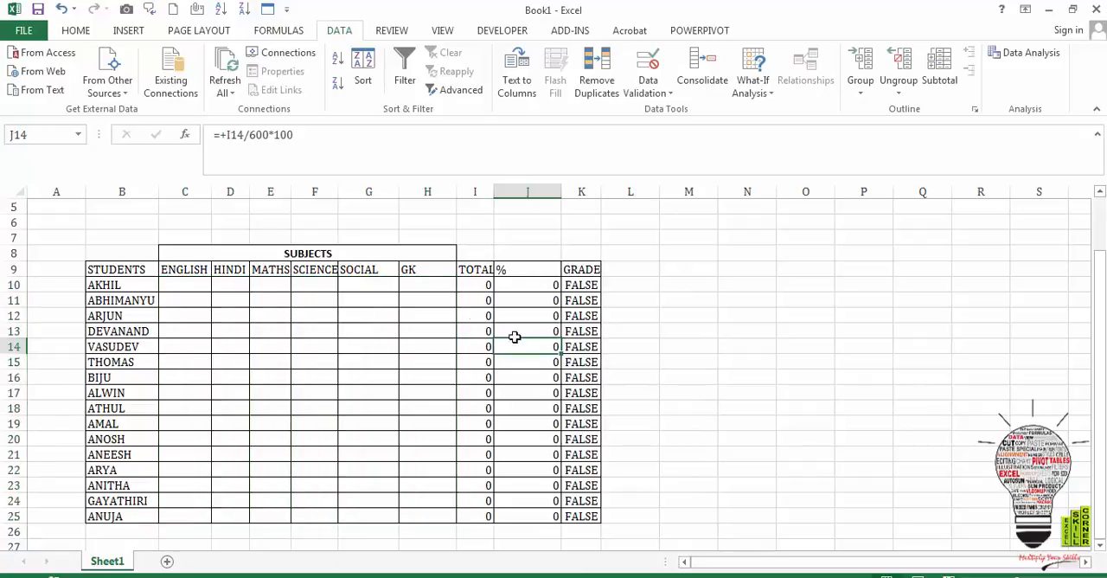
- Protect the worksheet, entering and confirming an unprotect password and keeping selection of locked and unlocked cells allowed
left_click(441, 30)
left_click(397, 33)
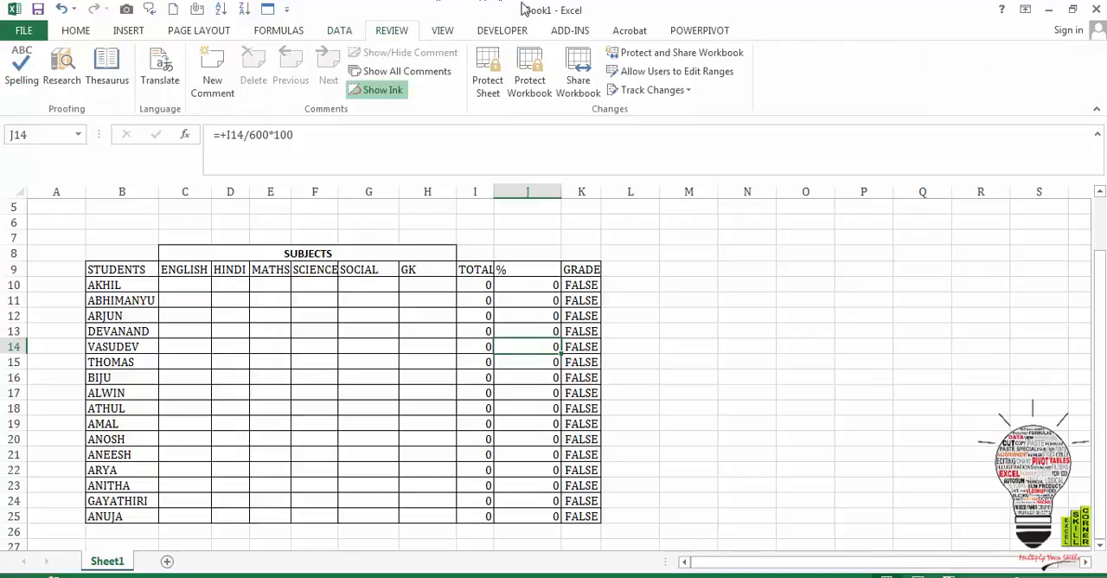
left_click(483, 93)
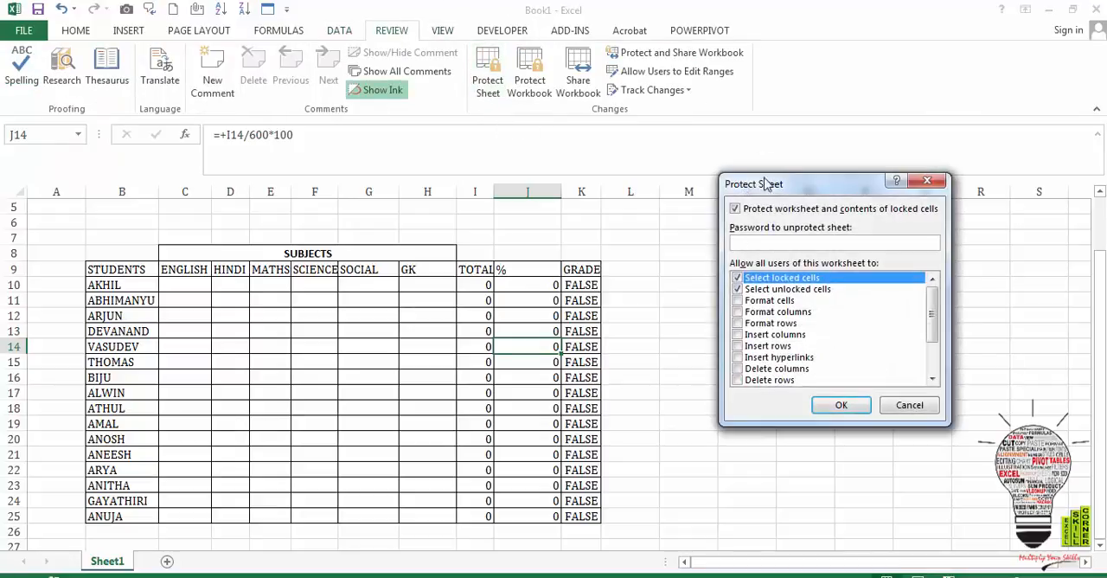
type("1")
left_click(839, 406)
type("1")
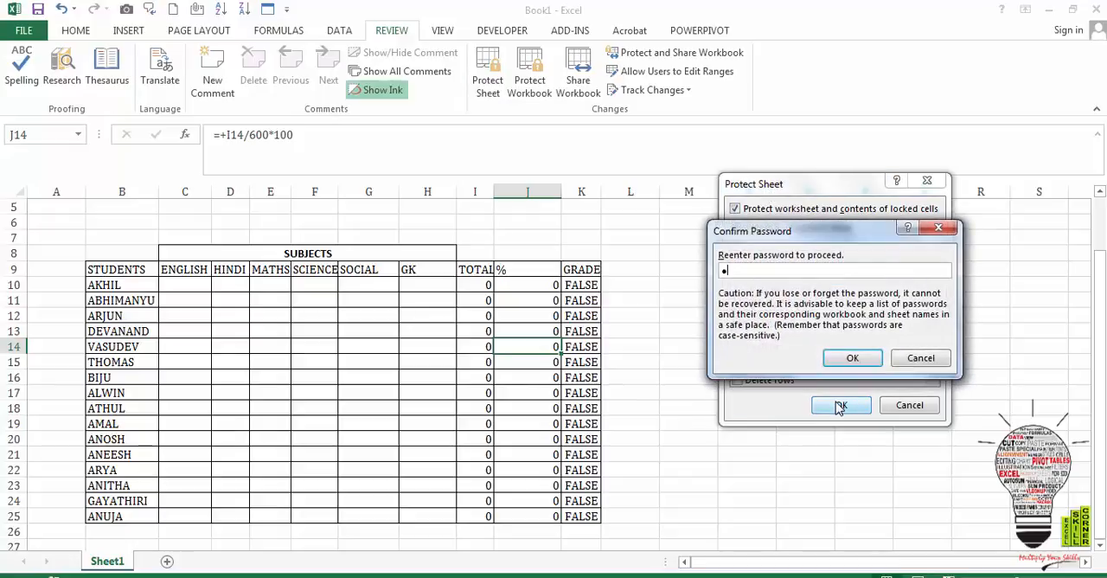
left_click(865, 357)
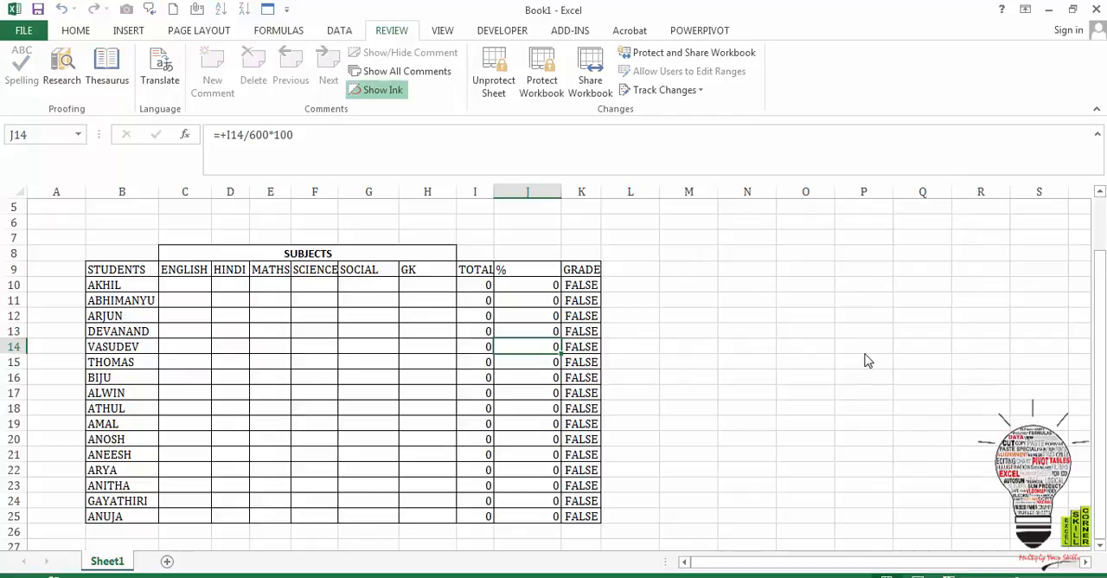
- Enter 100 for English and 100 for Hindi in row 10, cells C10 and D10
left_click(397, 304)
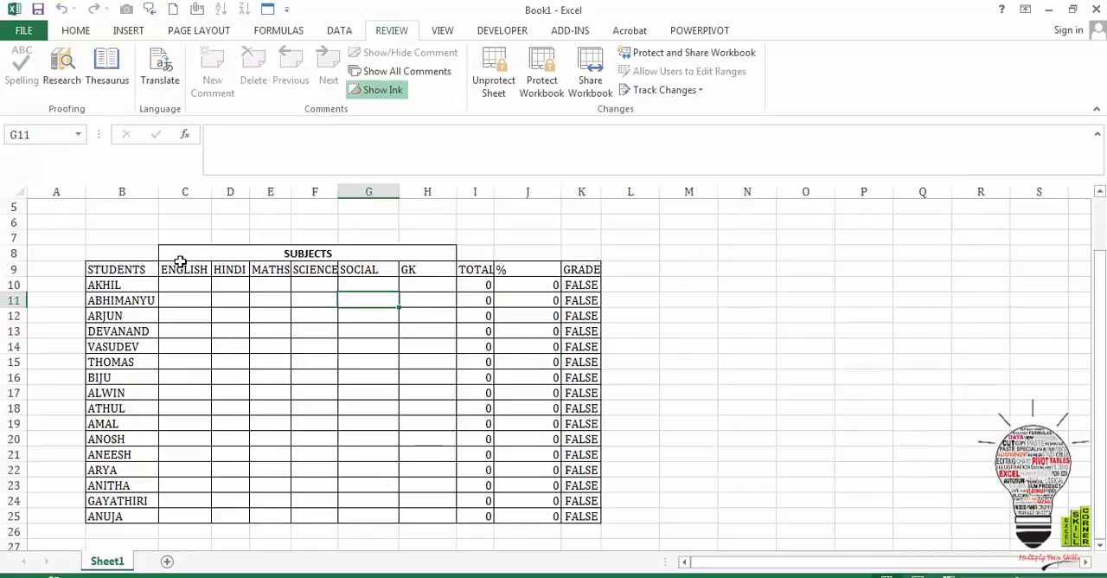
left_click(190, 300)
key("Up")
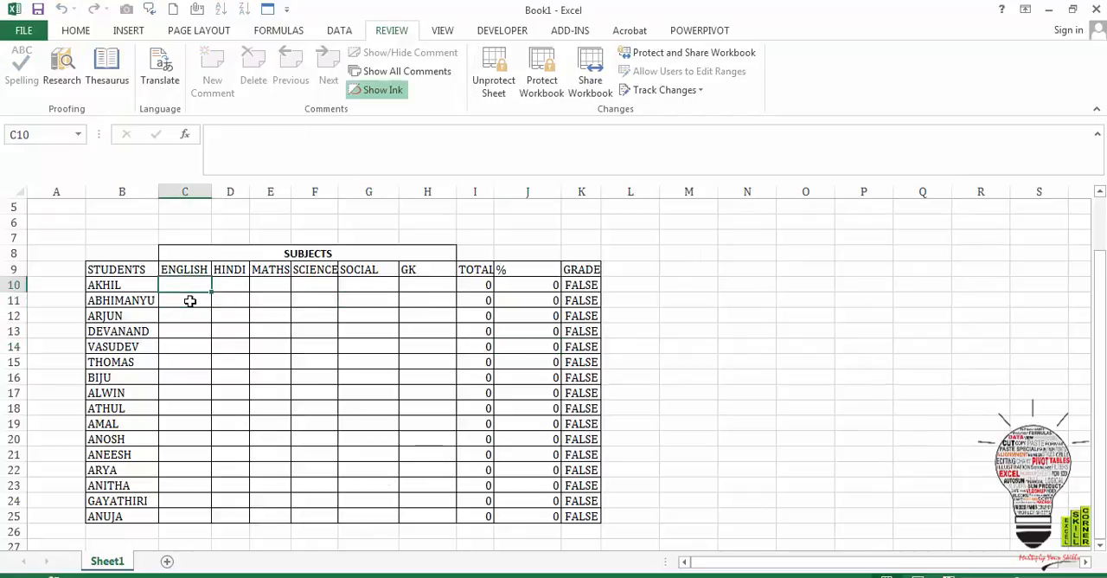
type("100")
key("Tab")
type("100")
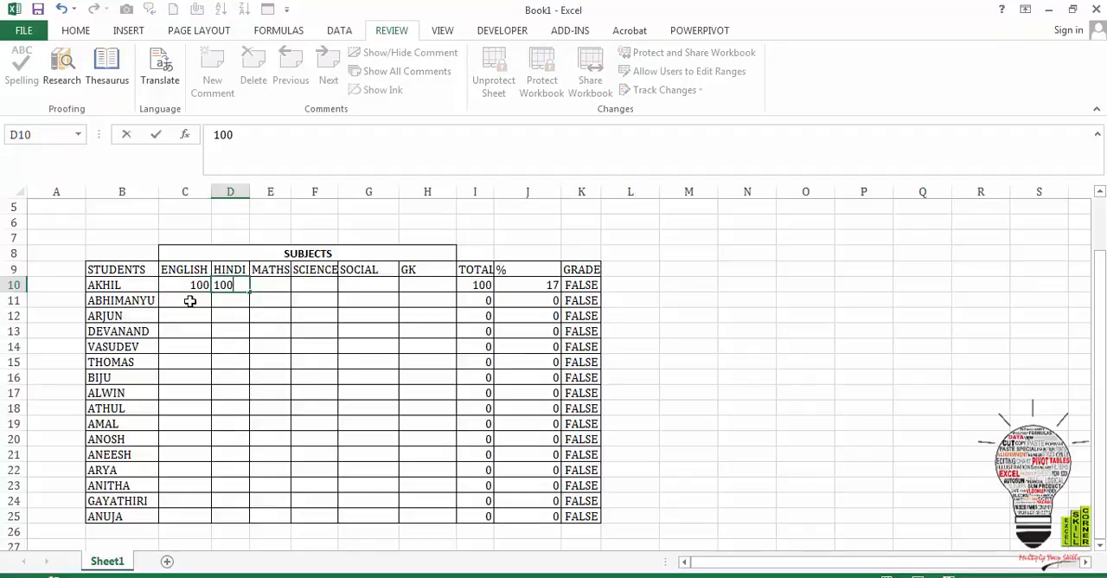
key("Tab")
- Enter 85 for Maths and 80 for Science in row 10, cells E10 and F10
type("2")
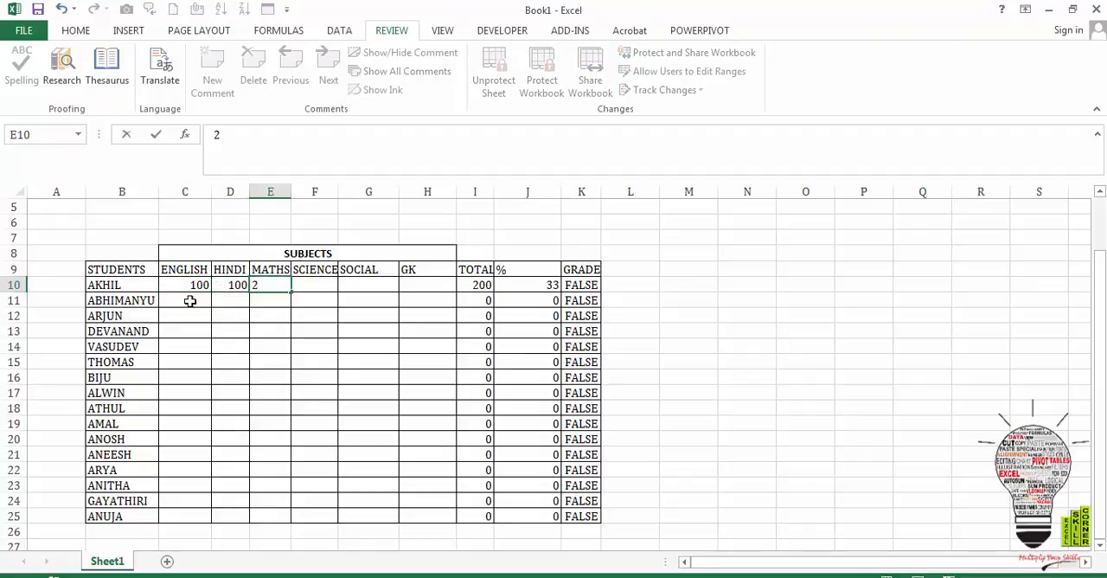
type("00")
key("BackSpace")
key("BackSpace")
key("BackSpace")
type("85")
key("Tab")
type("80")
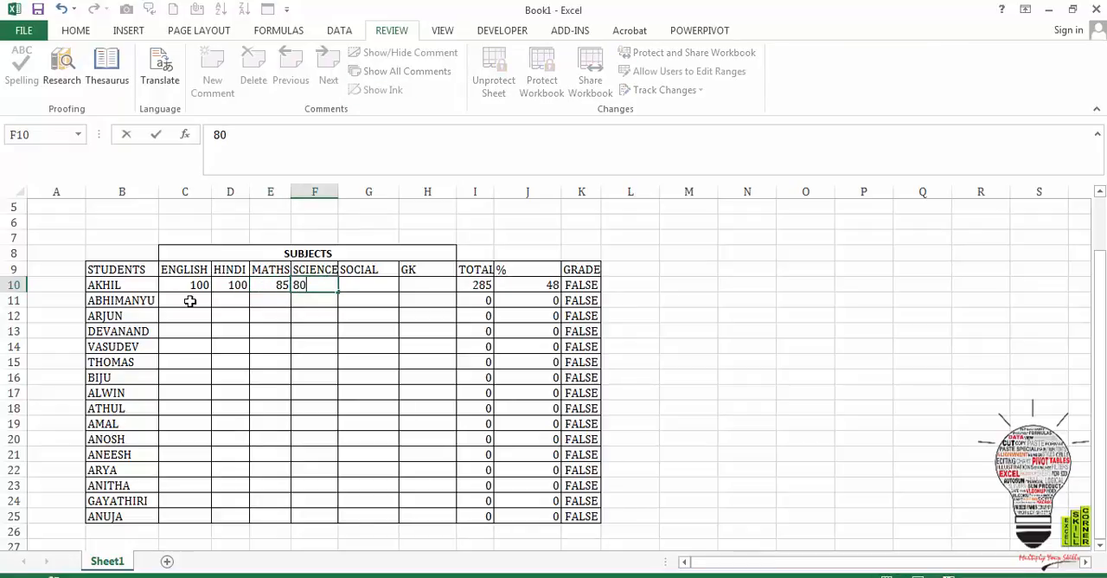
- Enter 90 for Social and 100 for GK in row 10, cells G10 and H10
key("Tab")
type("90")
key("Tab")
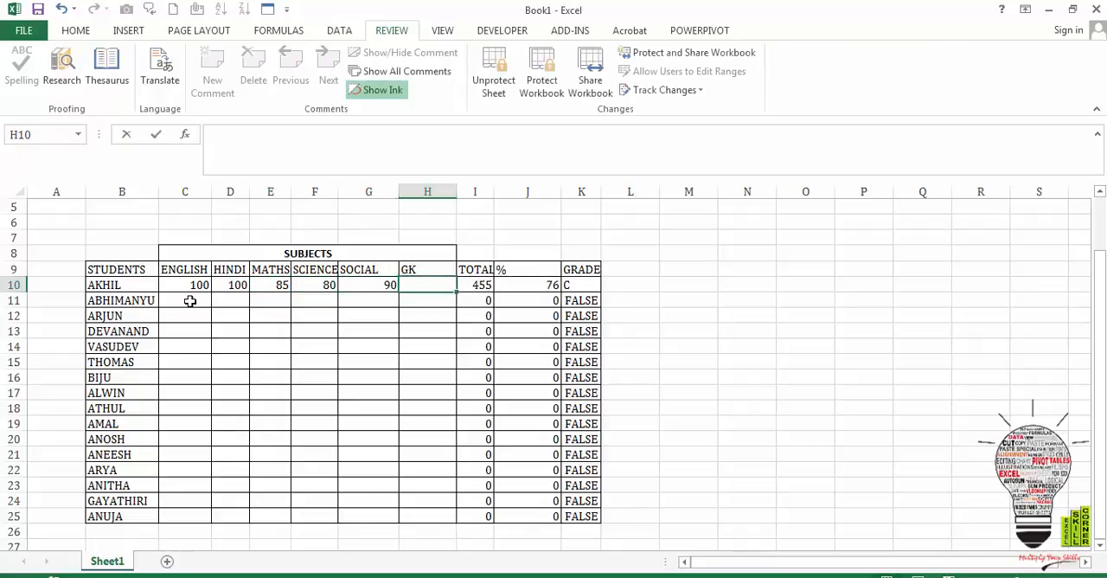
type("100")
key("Return")
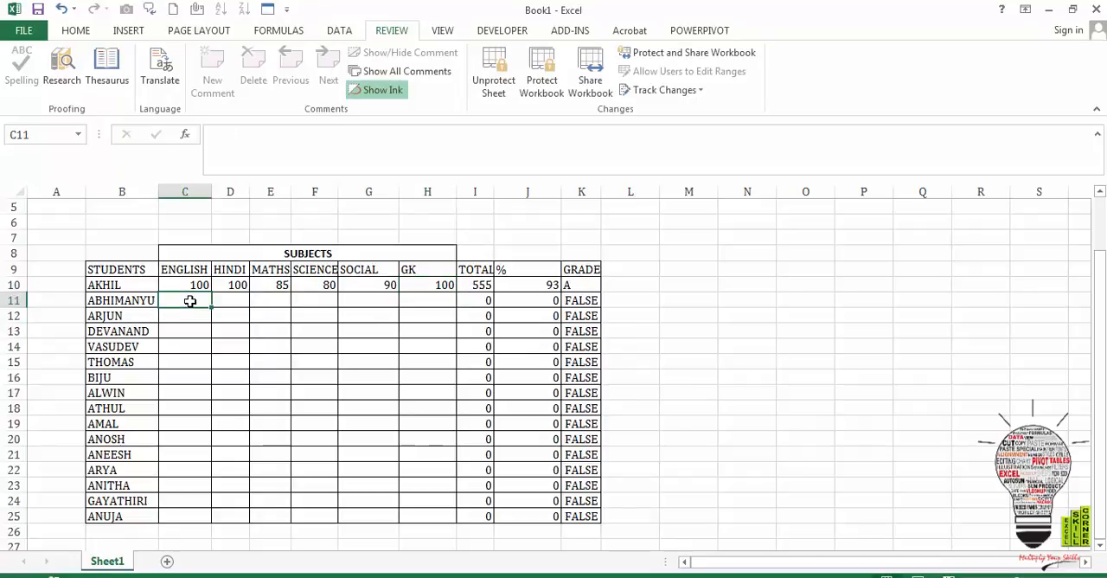
- Try to delete the locked TOTAL, % and GRADE formulas in cells I10, J10 and K10
key("Tab")
key("Tab")
key("Right")
key("Right")
key("Up")
key("Right")
key("Right")
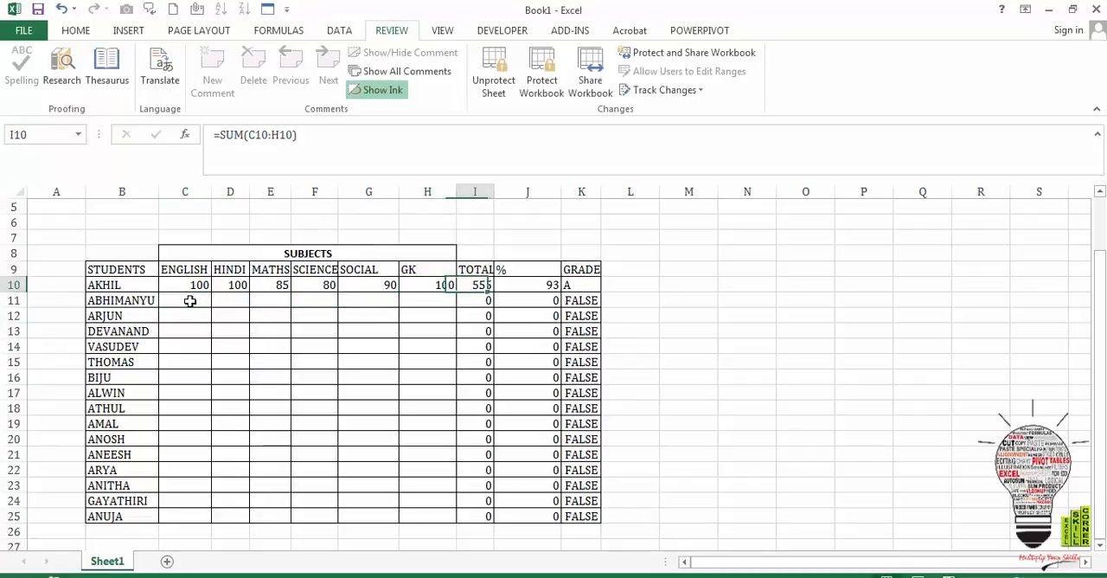
key("Delete")
key("Return")
key("Right")
key("Delete")
key("Return")
key("Right")
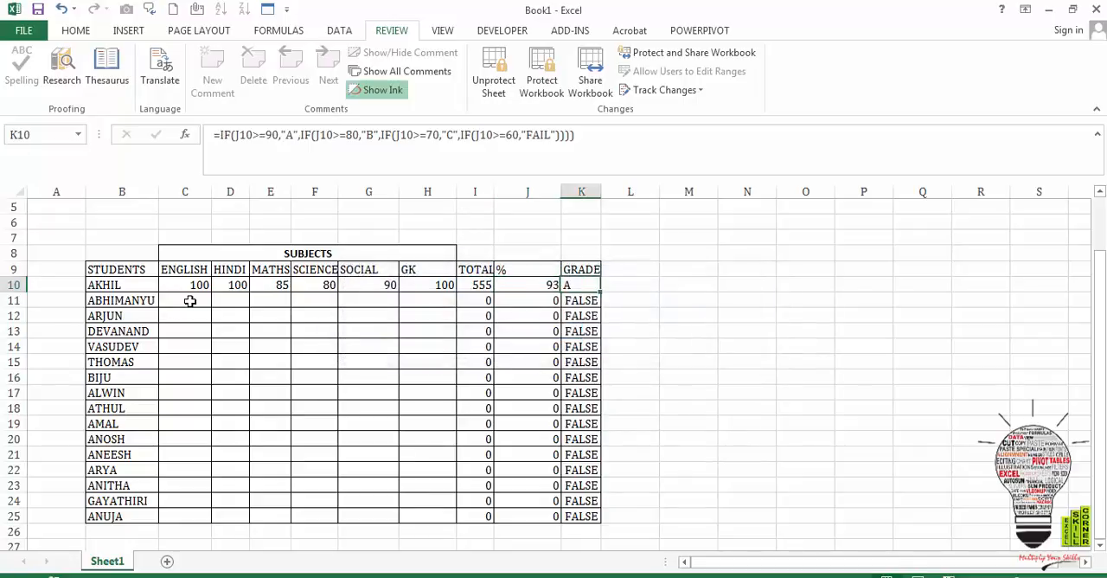
key("Delete")
key("Return")
key("Down")
key("Down")
key("Down")
key("Down")
key("Down")
key("Left")
key("Left")
key("Left")
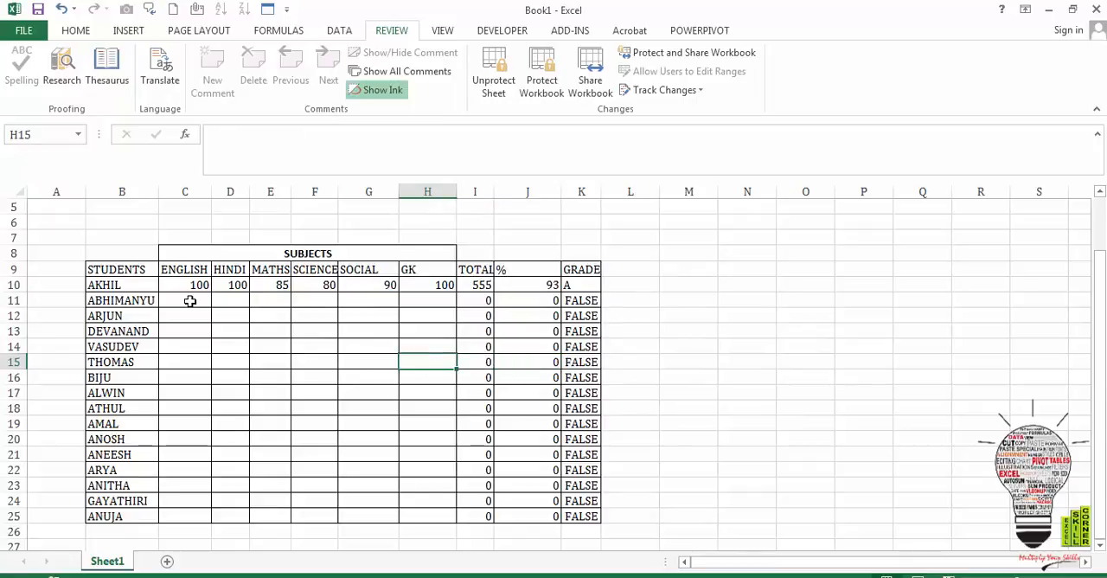
key("Left")
key("Left")
key("Up")
key("Up")
key("Up")
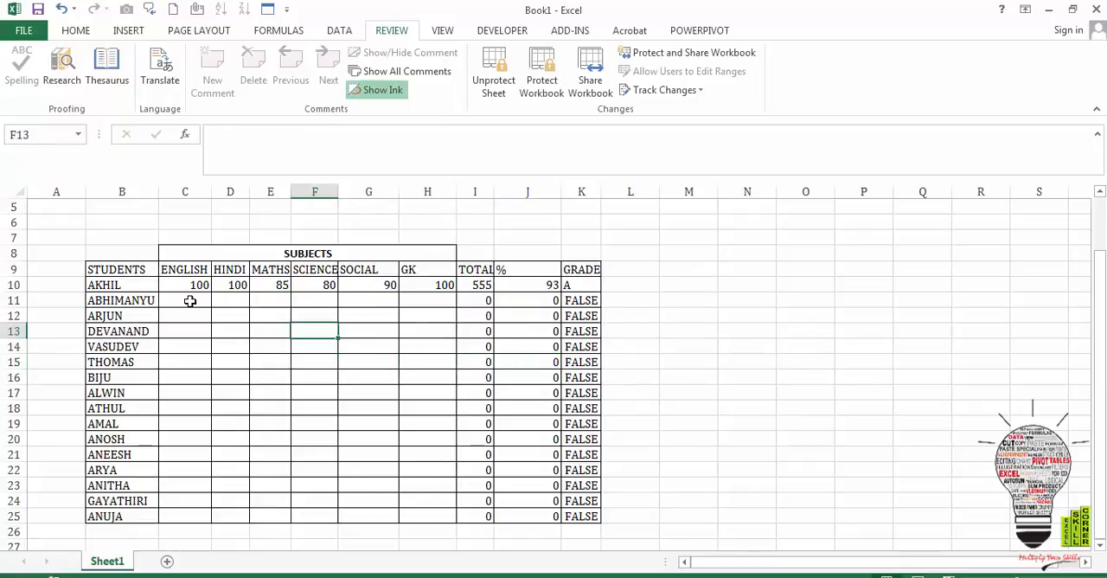
key("Left")
key("Left")
key("Left")
key("Left")
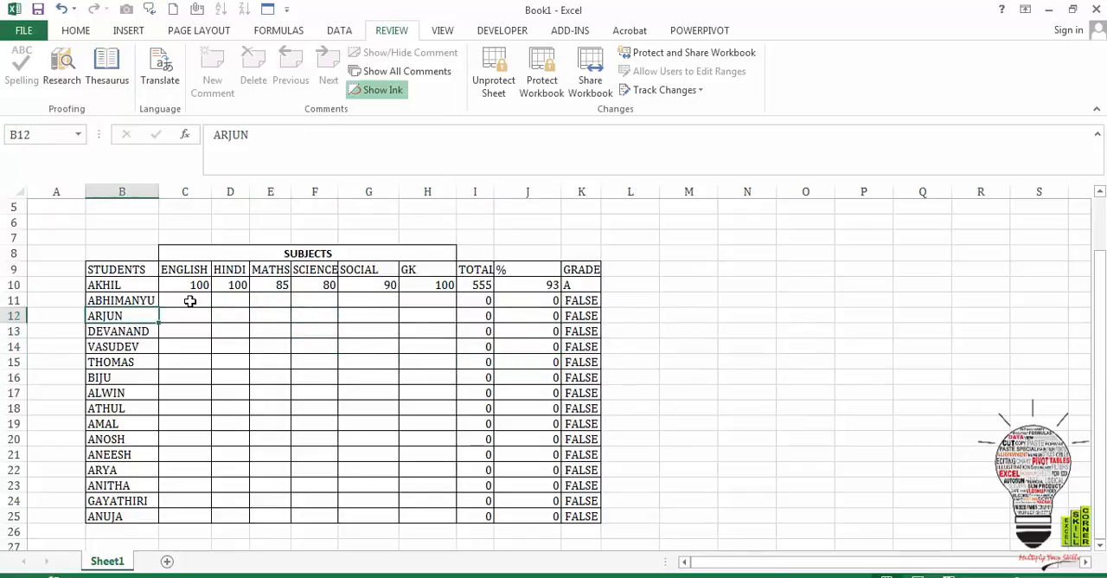
key("Up")
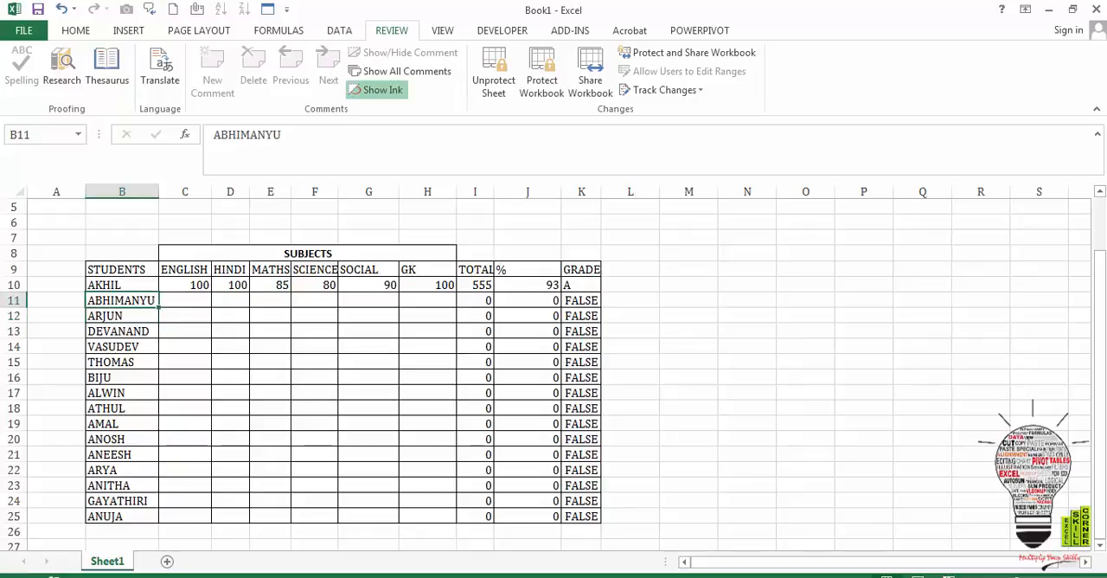
- Enter 26 for English and 25 for Hindi in row 11, cells C11 and D11
left_click(201, 303)
type("26")
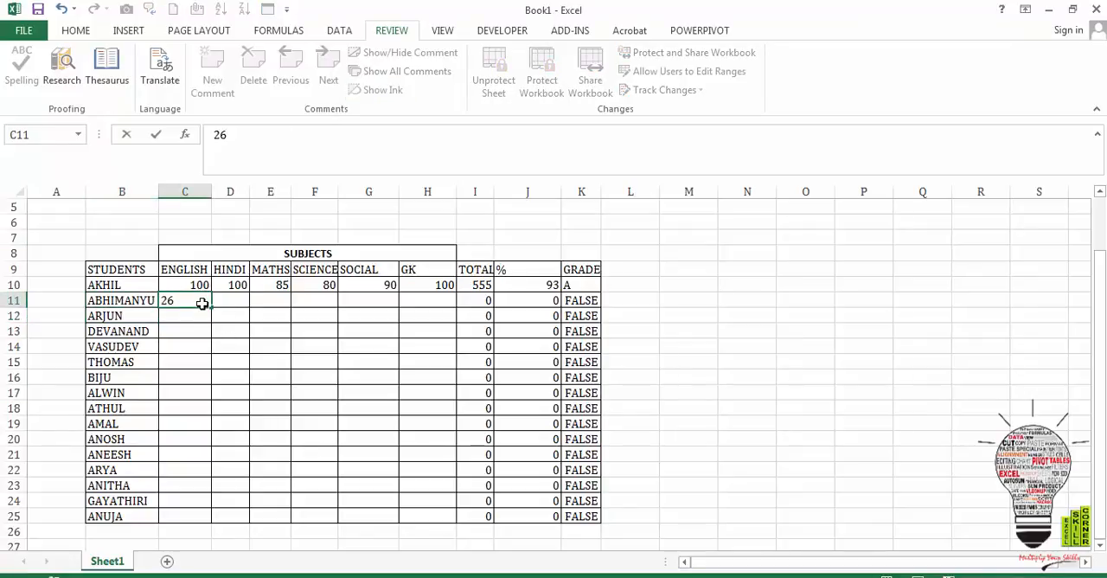
key("Tab")
type("25")
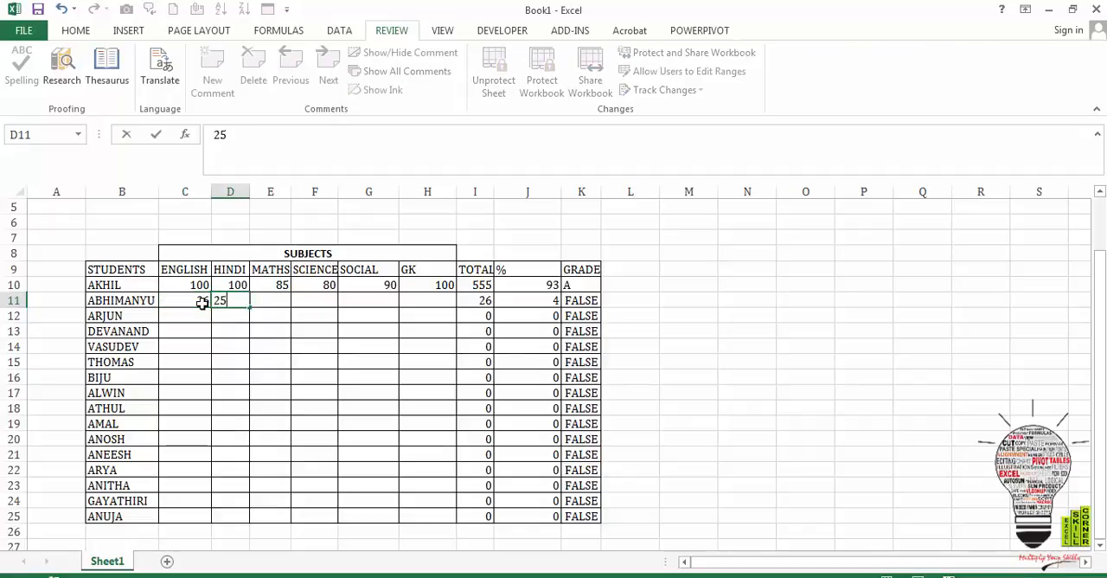
- Try to enter 525 as the Maths mark in cell E11 to test the 100-mark limit
key("Tab")
type("525")
key("Tab")
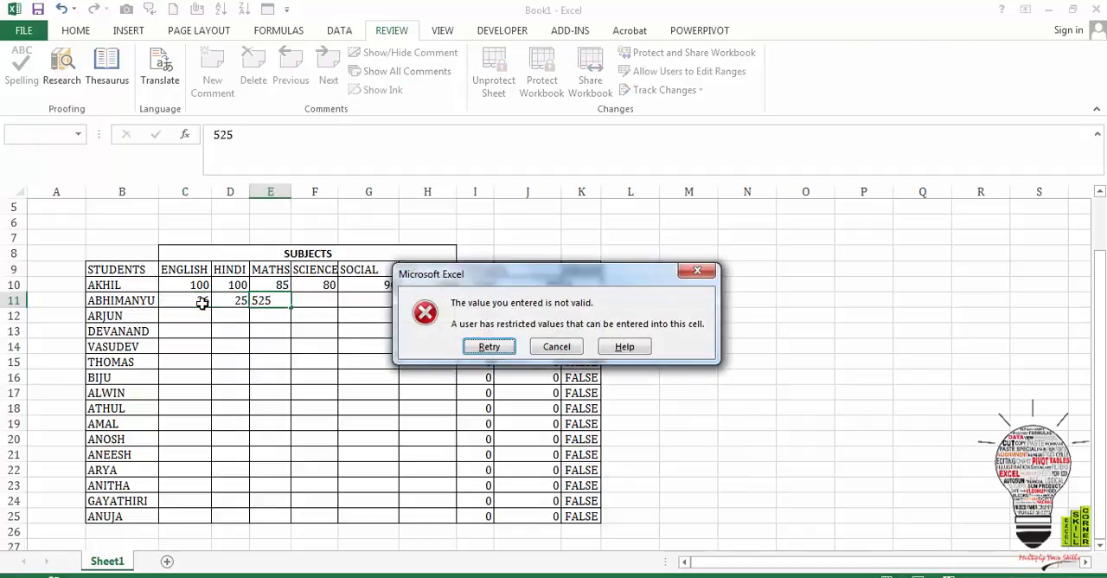
key("Return")
- Enter 99 for each of Maths, Science, Social and GK in row 11, cells E11:H11
type("99")
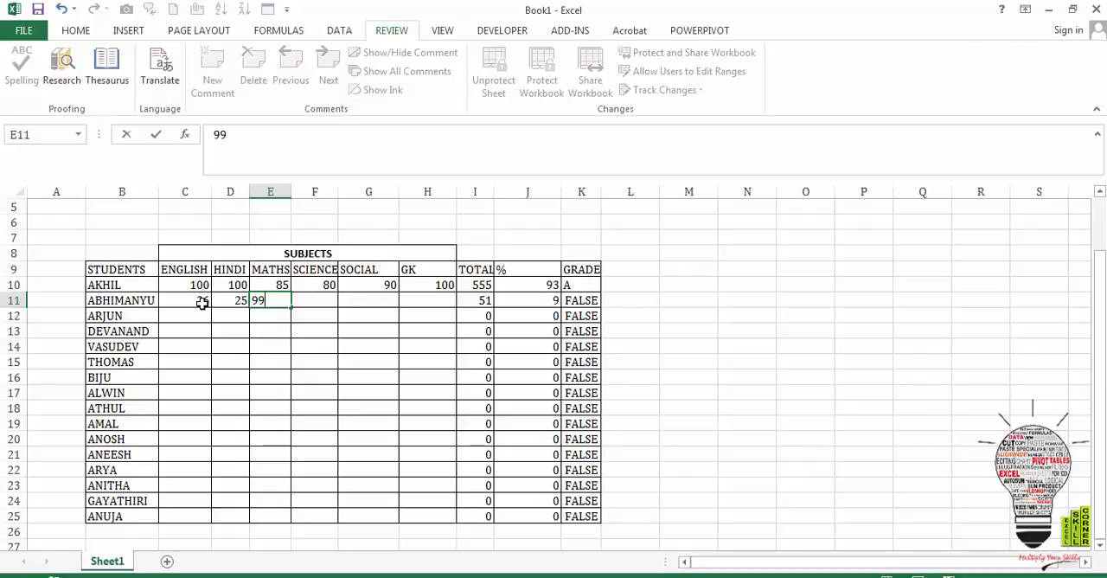
key("Tab")
type("99")
key("Tab")
type("99")
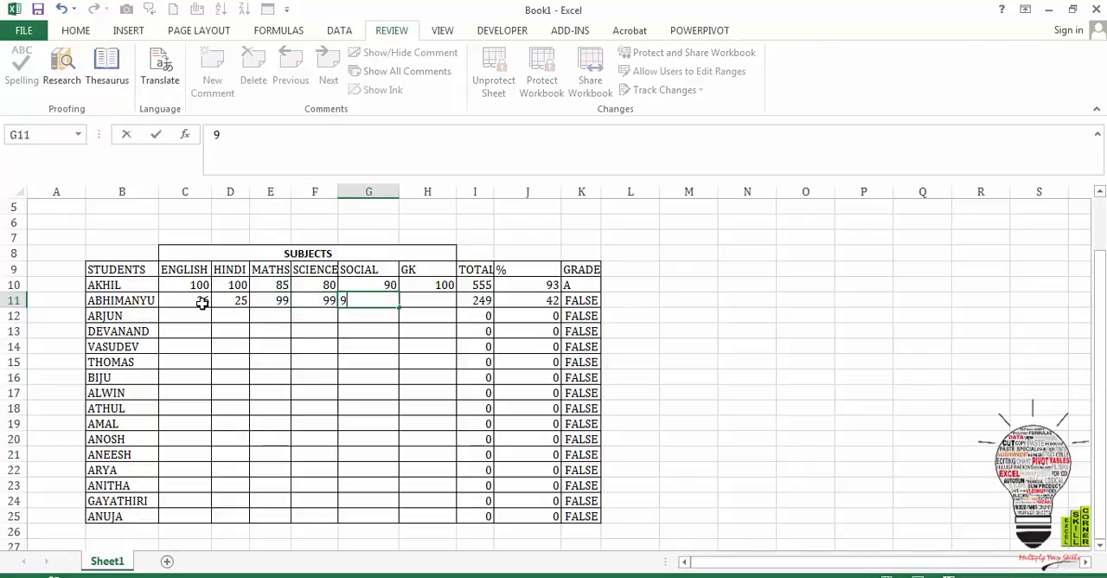
key("Tab")
type("99")
key("Return")
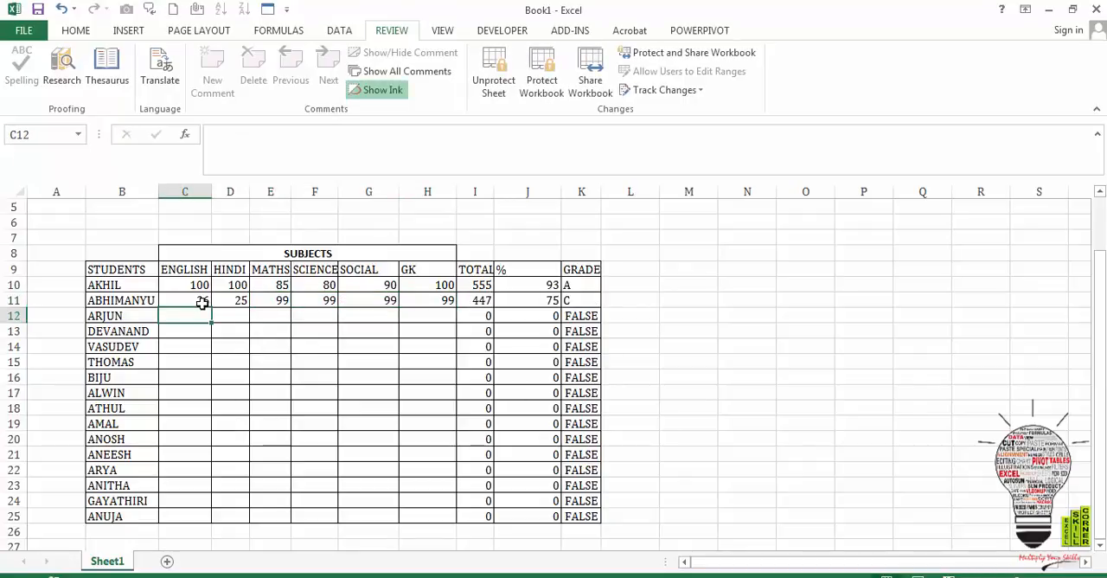
- Examine the TOTAL, % and GRADE formulas of row 11 in cells I11, J11 and K11
key("Right")
key("Right")
key("Up")
key("Right")
key("Right")
key("Right")
key("Right")
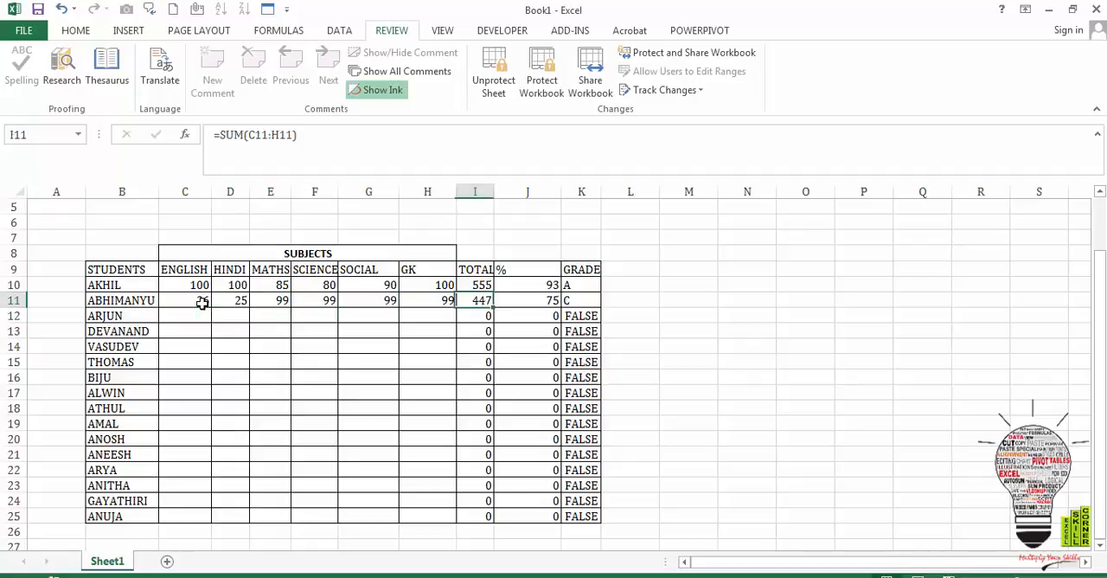
key("Right")
key("Right")
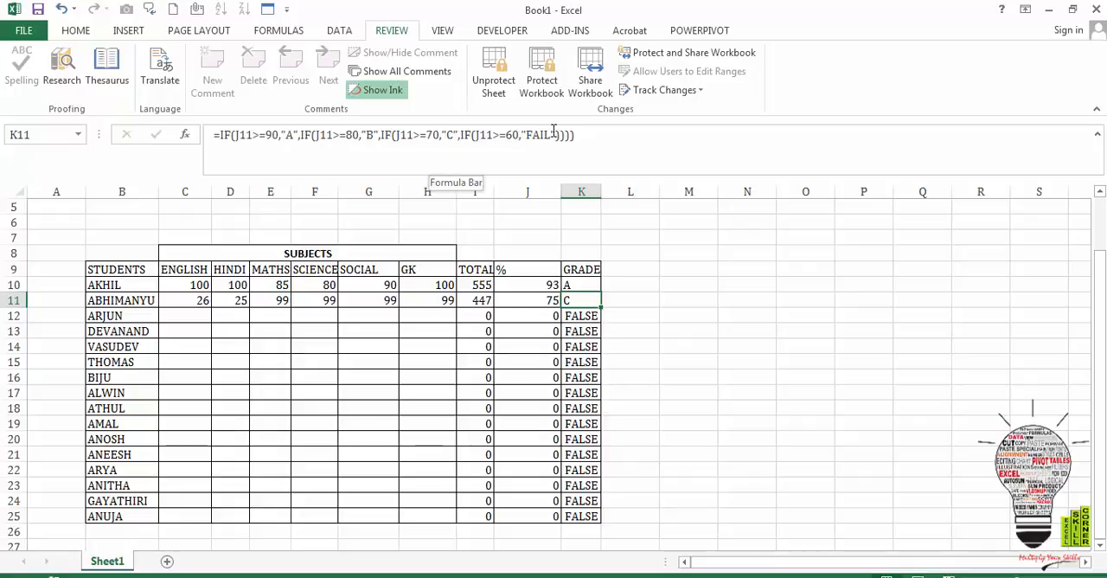
left_click(441, 326)
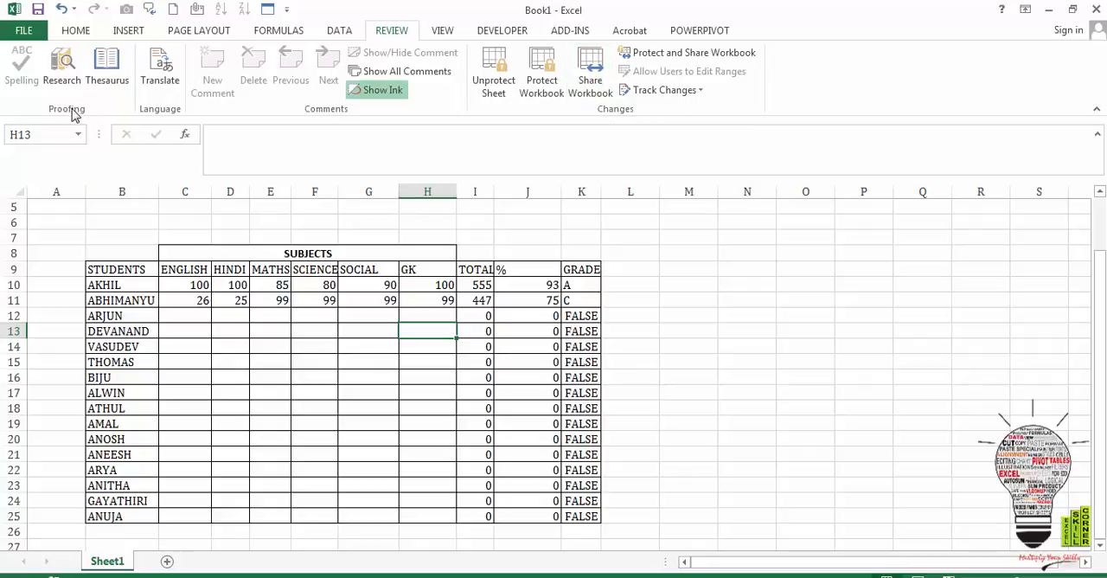
- Start saving the workbook under a new name, with the Desktop as the destination folder
left_click(28, 32)
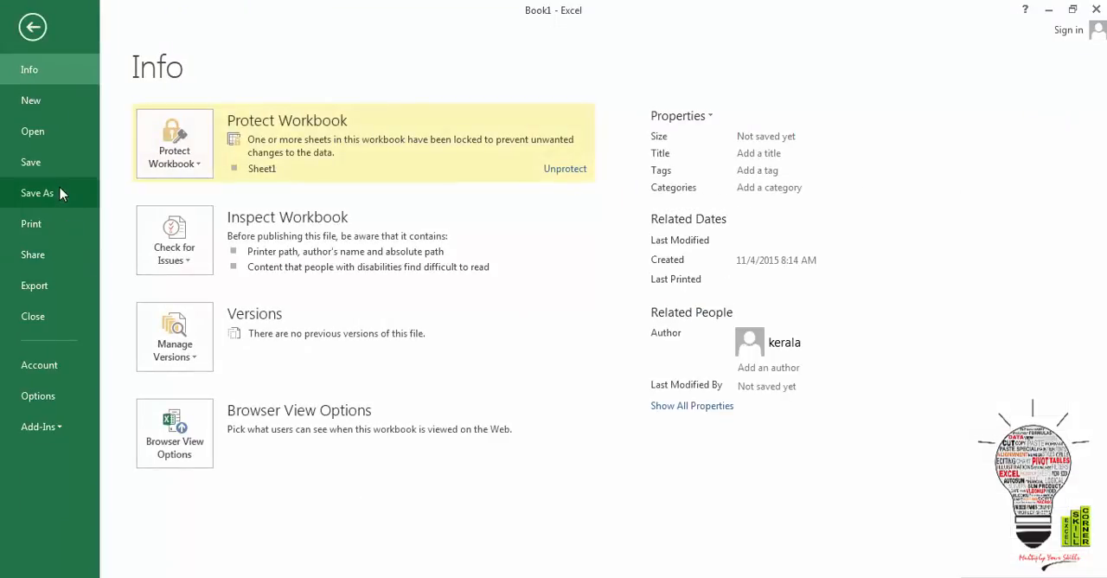
left_click(61, 192)
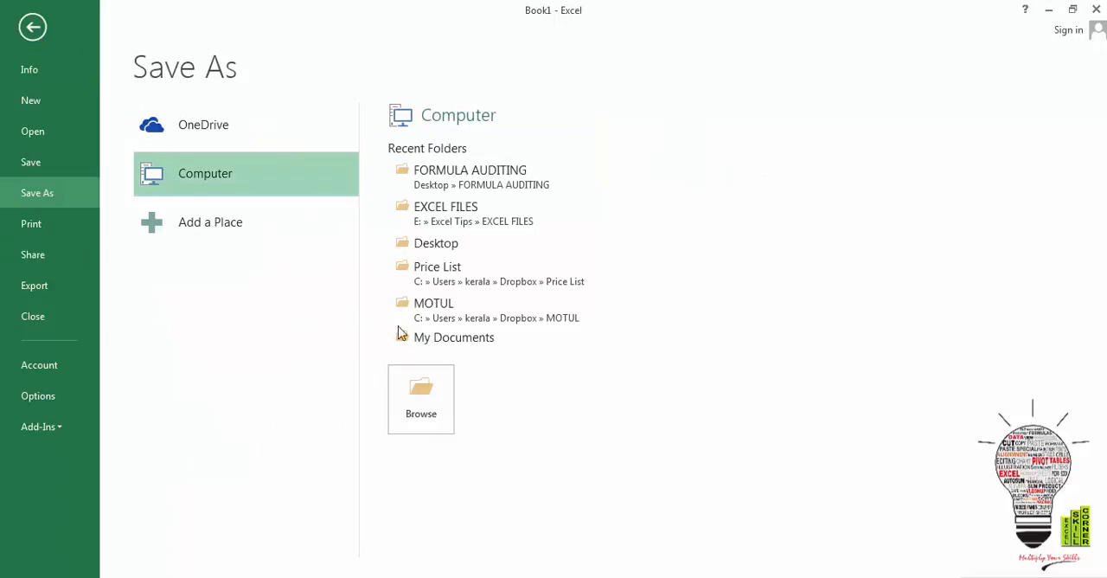
left_click(423, 394)
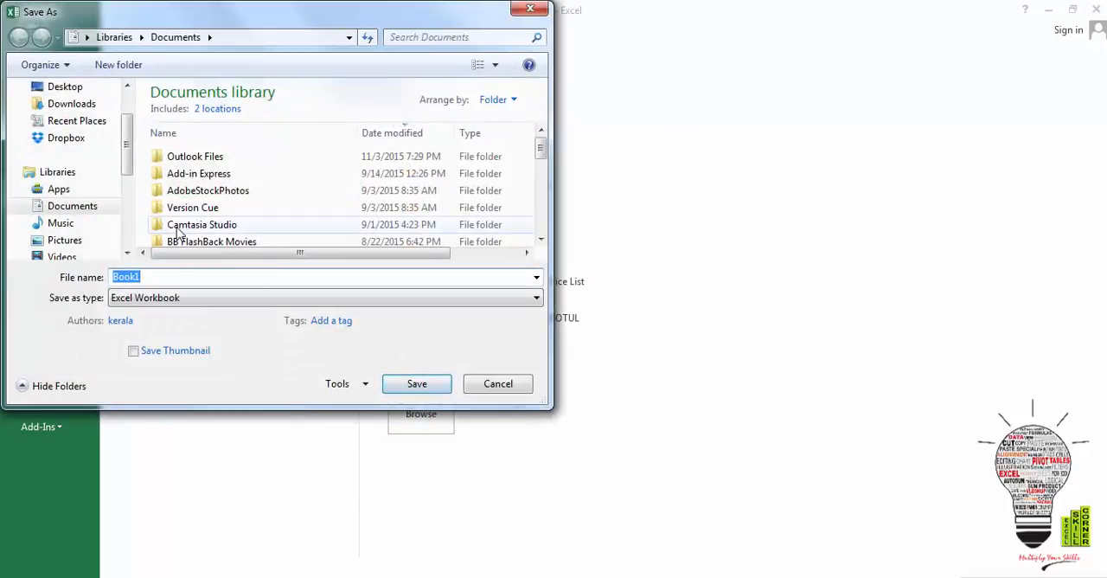
left_click(61, 89)
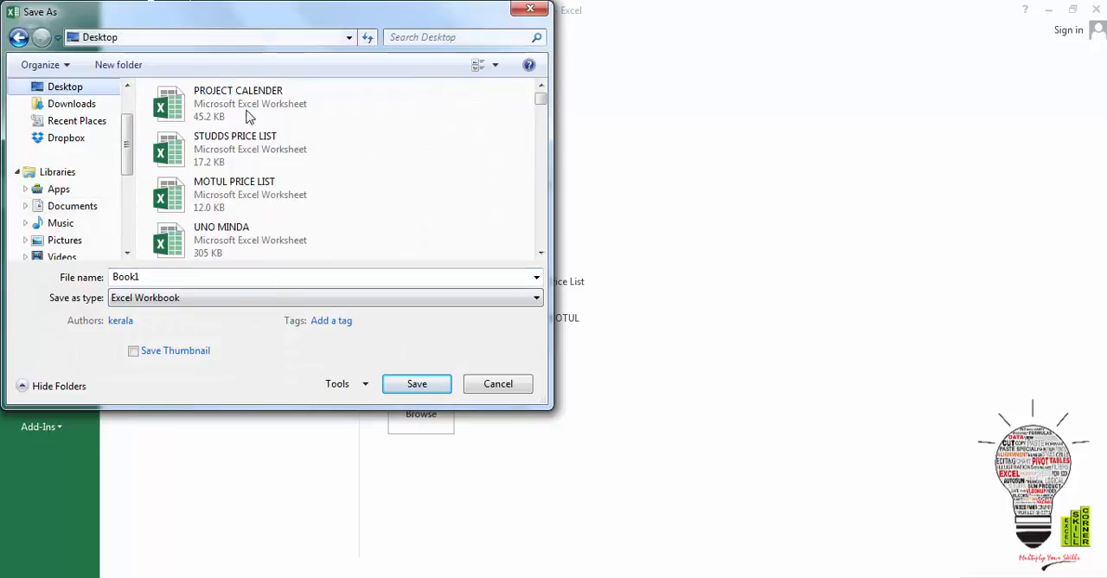
- In the save's General Options, set and confirm a password to open and a password to modify the workbook
left_click(366, 392)
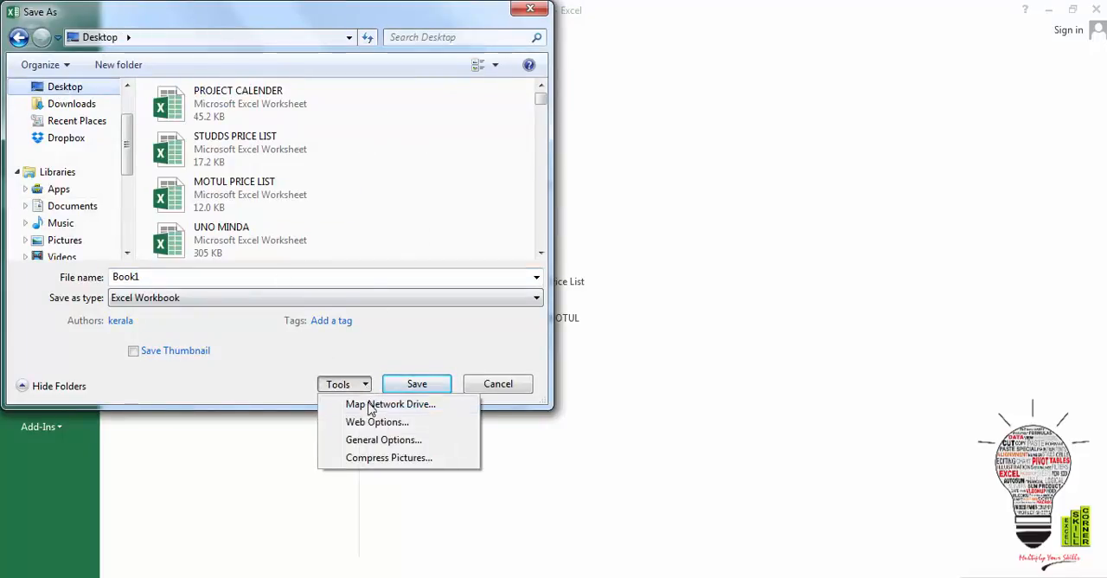
left_click(381, 439)
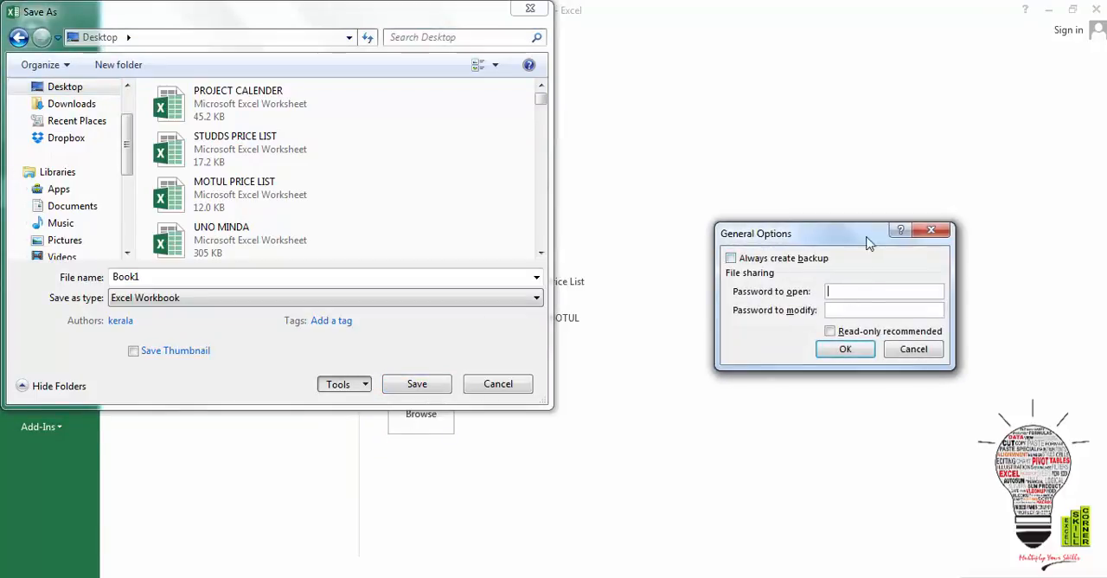
left_click(845, 349)
type("1")
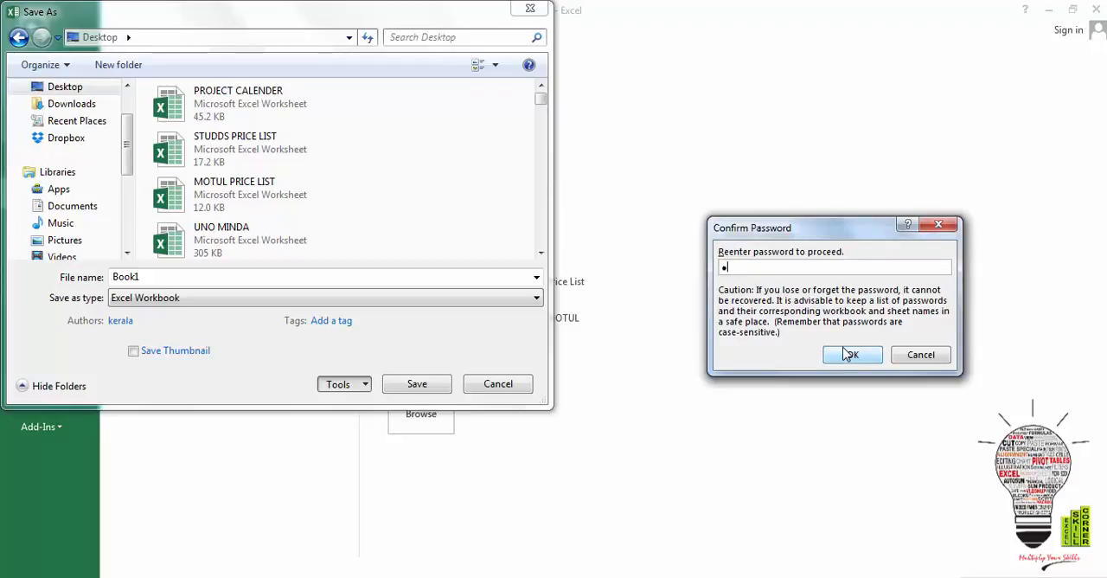
left_click(848, 357)
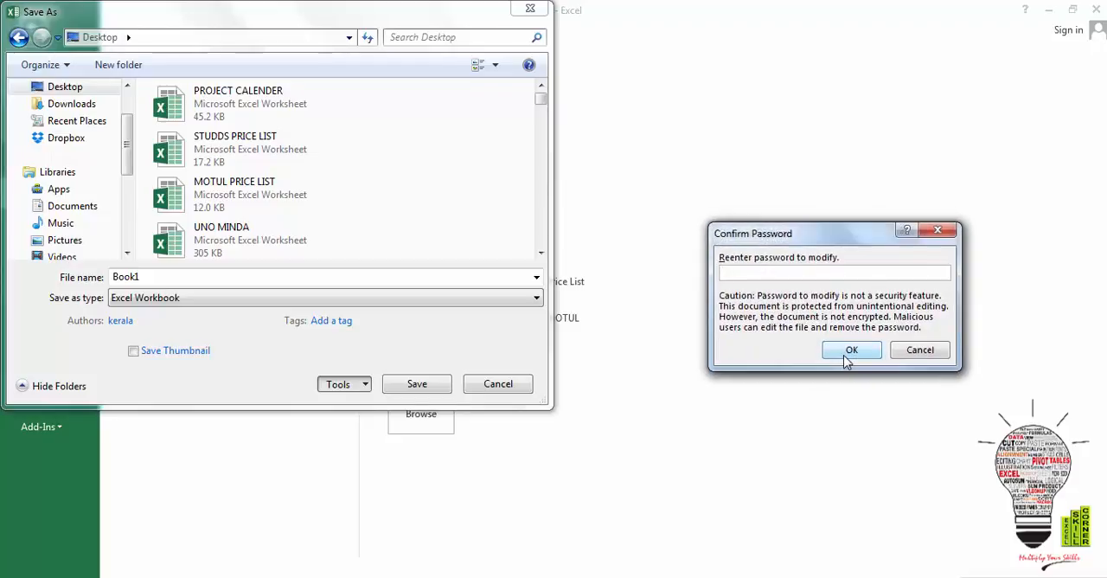
left_click(847, 355)
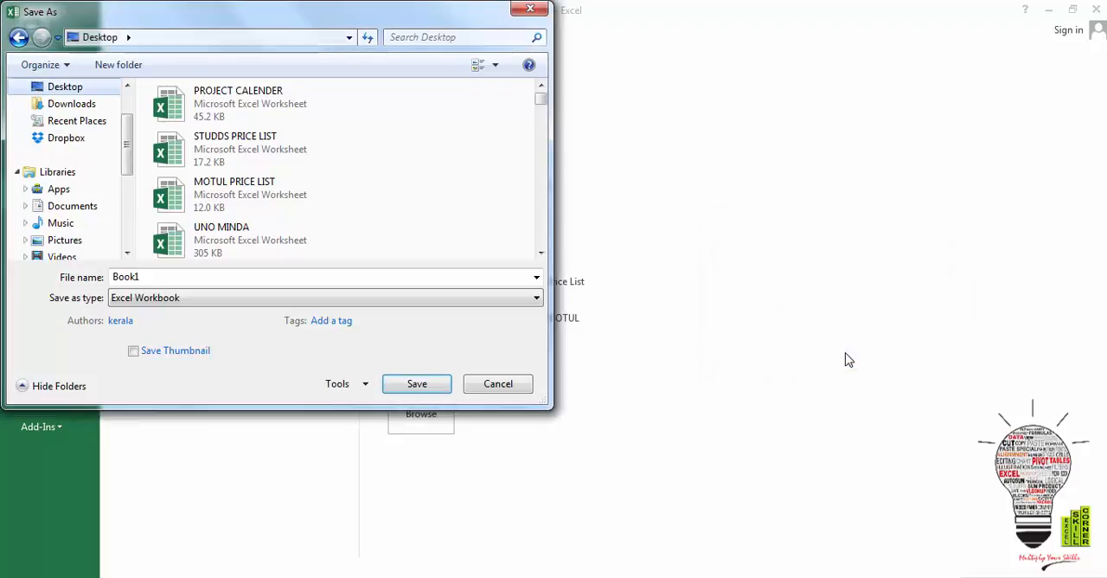
- Name the file REPORT CARD and save it as an Excel Workbook
double_click(283, 275)
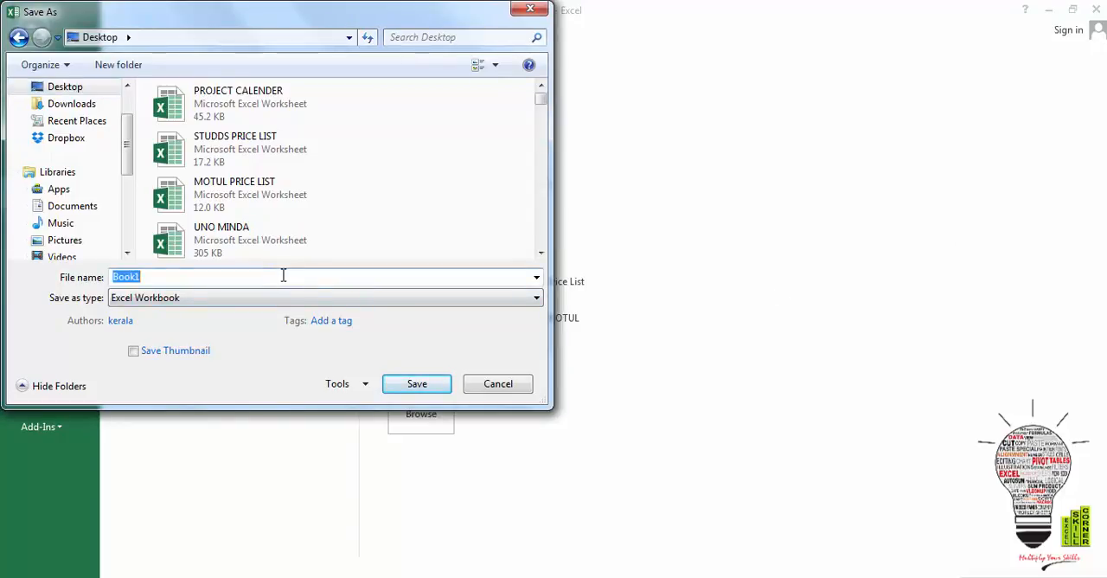
type("report")
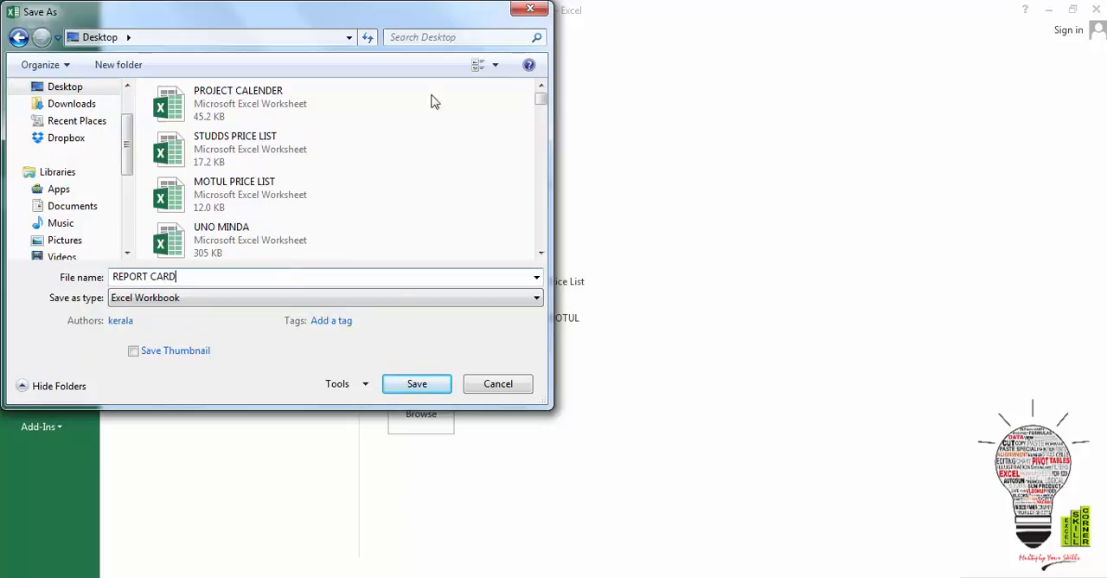
left_click(410, 385)
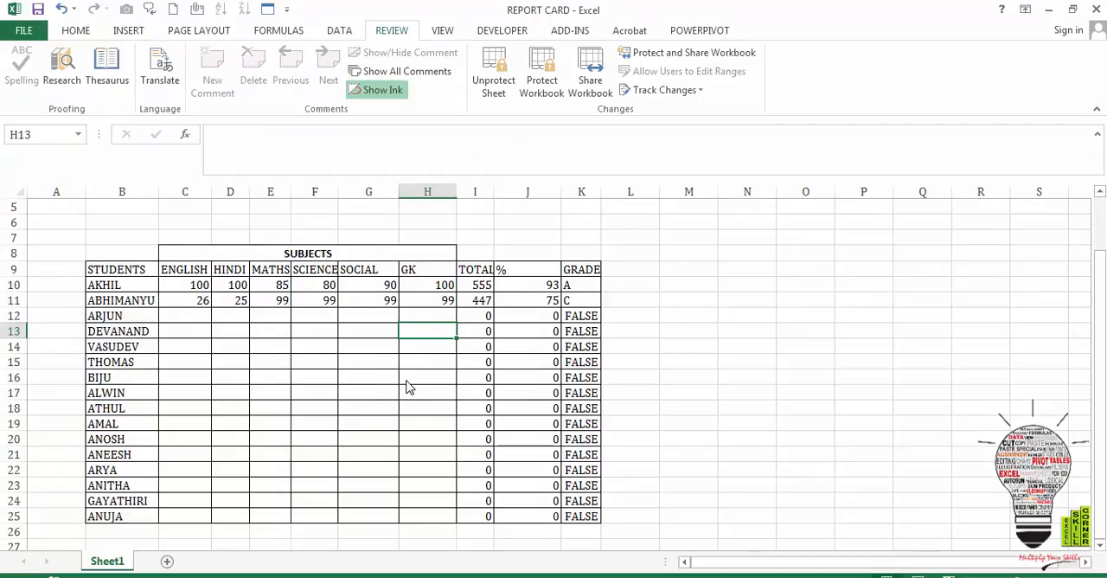
- Close the REPORT CARD workbook and minimise the FORMULA AUDITING workbook to reach the desktop
left_click(847, 302)
left_click(1099, 7)
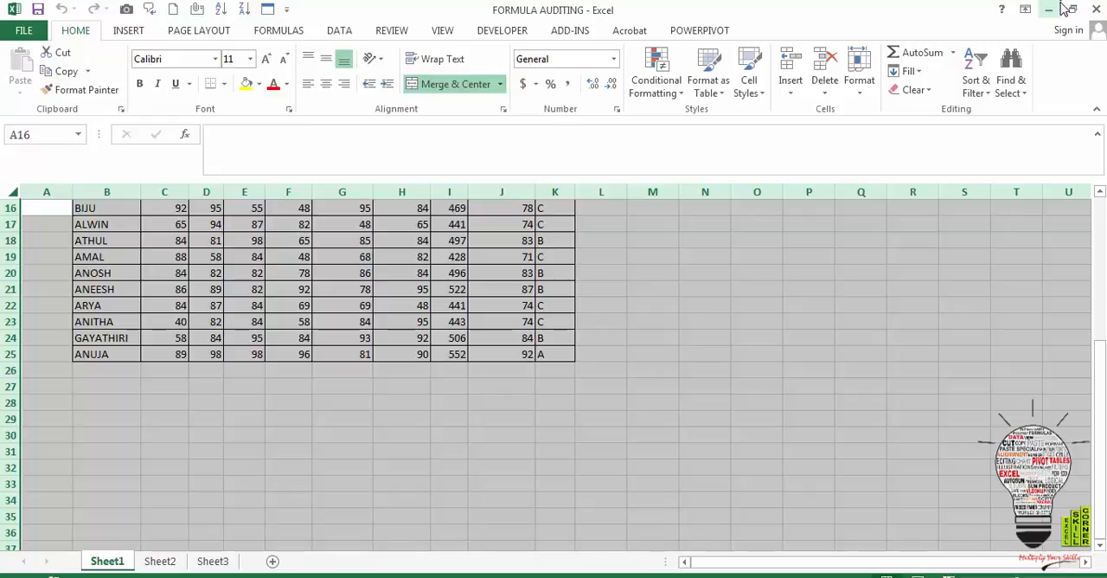
left_click(1061, 7)
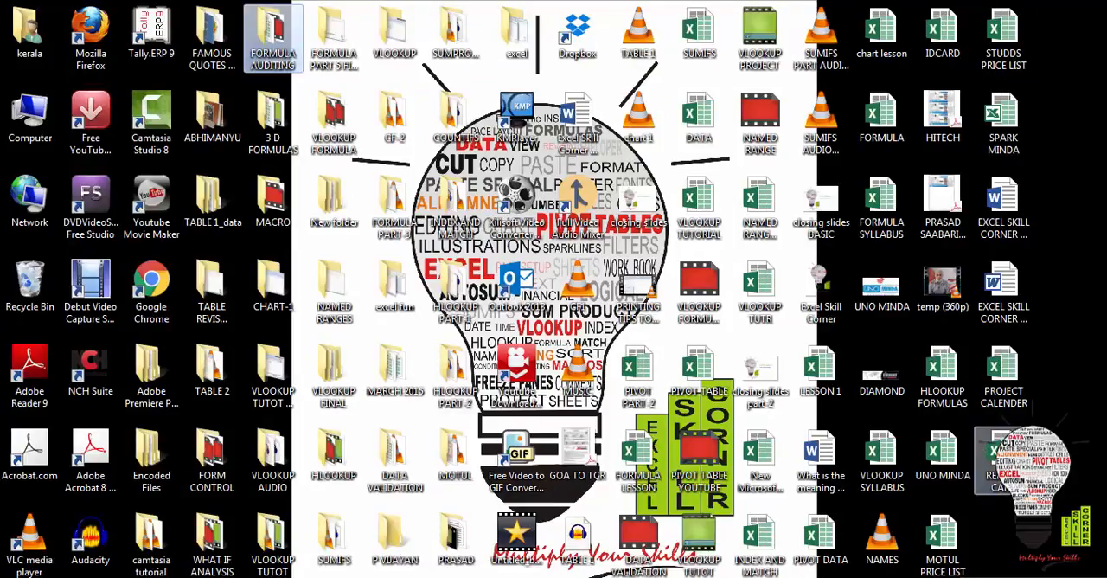
- Try to open the REPORT CARD workbook with an incorrect opening password, and return to the desktop
left_click(199, 576)
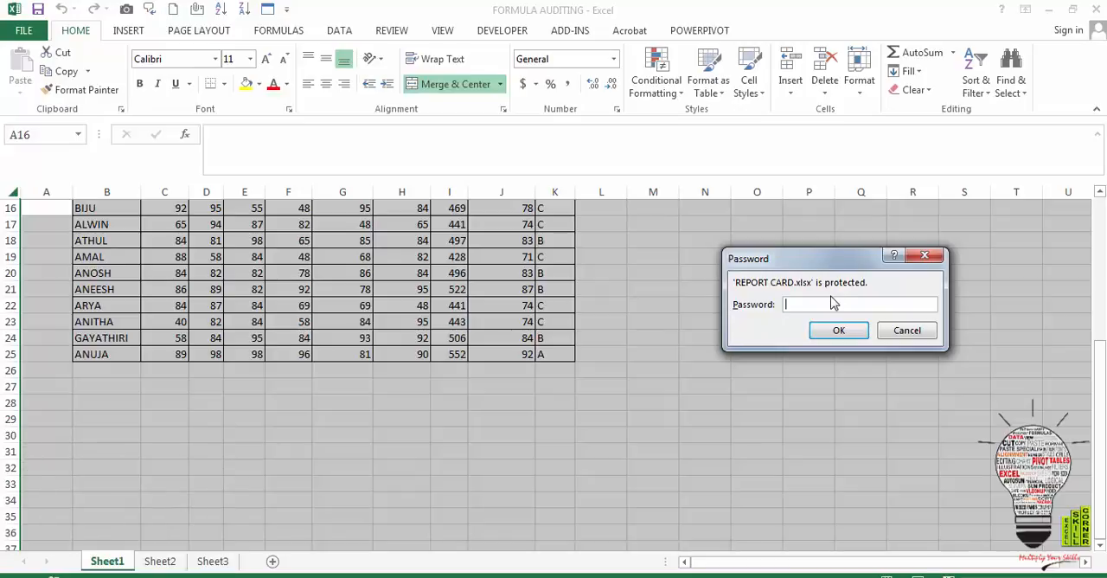
left_click(832, 329)
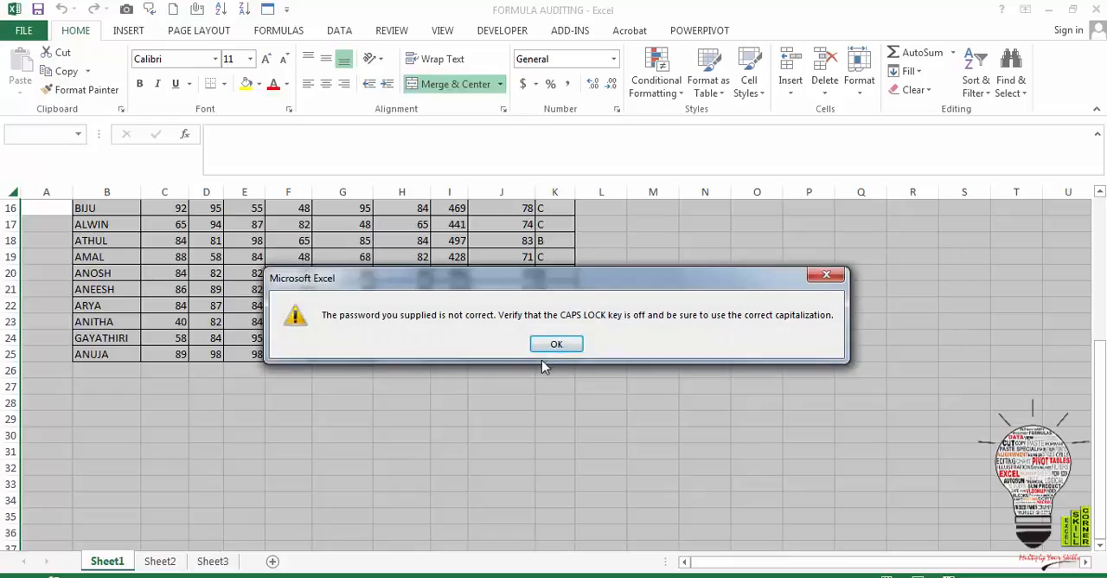
left_click(555, 344)
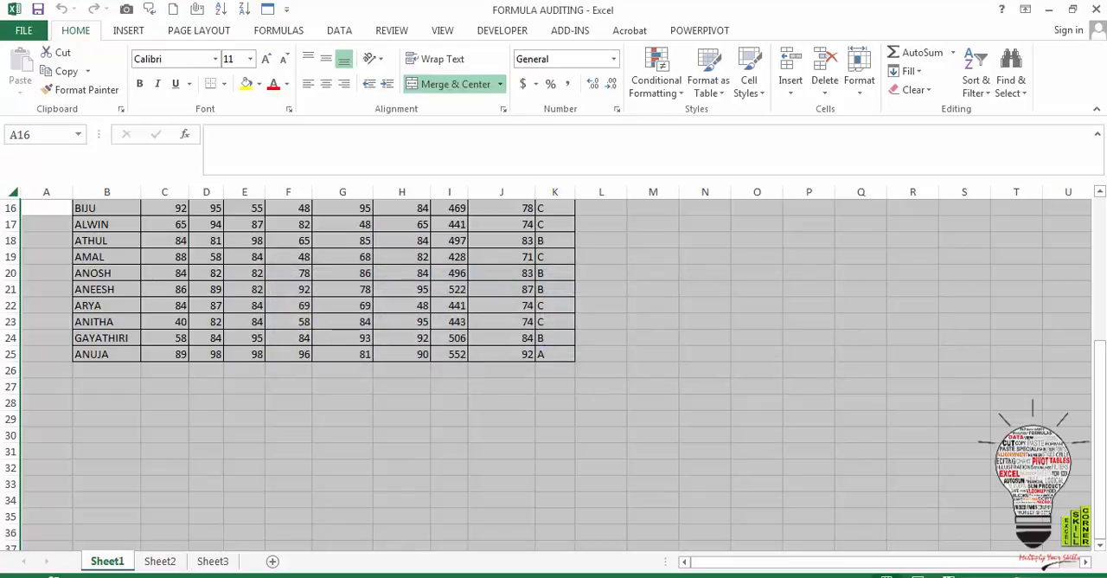
left_click(1047, 13)
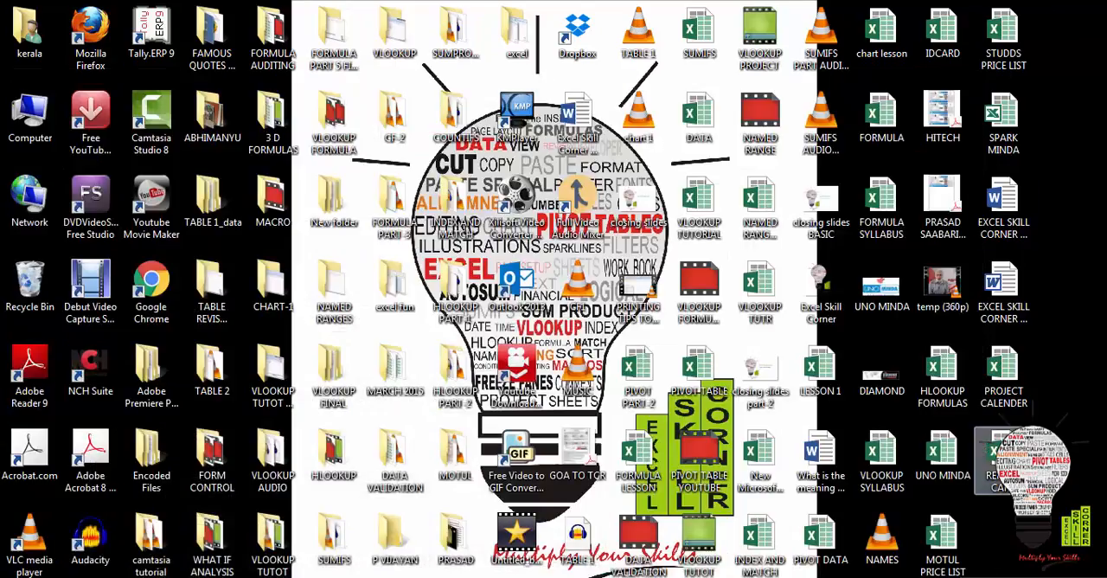
- Open the REPORT CARD workbook with write access by entering its opening password and its modify password
left_click(191, 572)
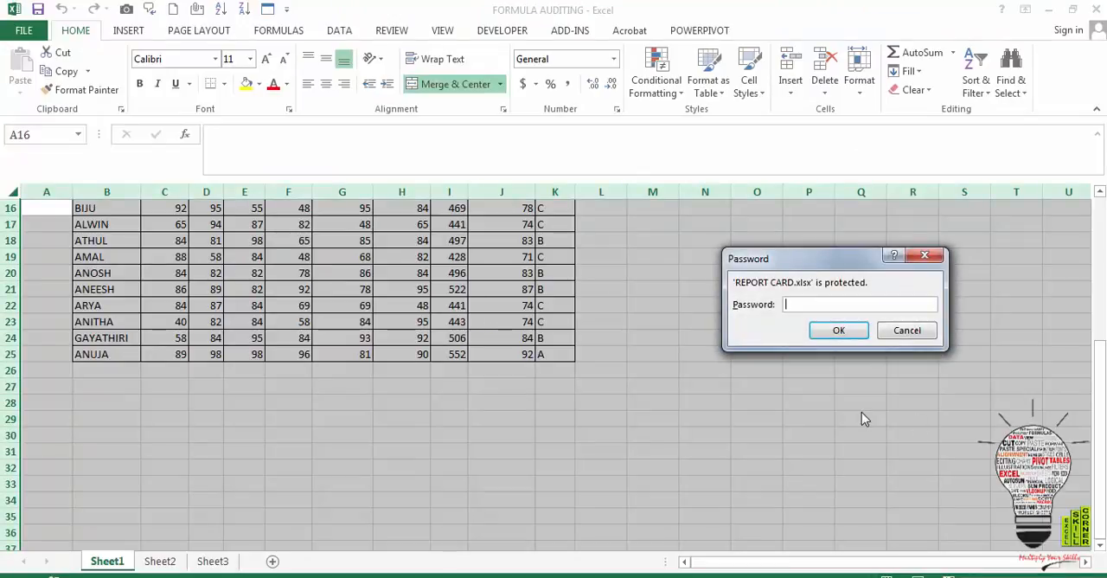
type("1")
left_click(850, 335)
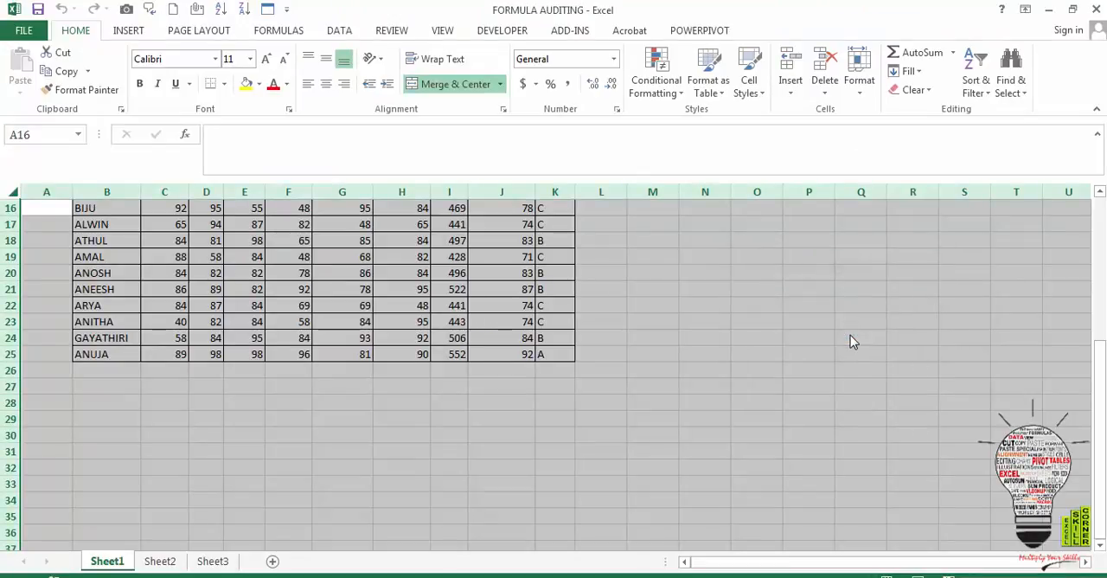
type("1")
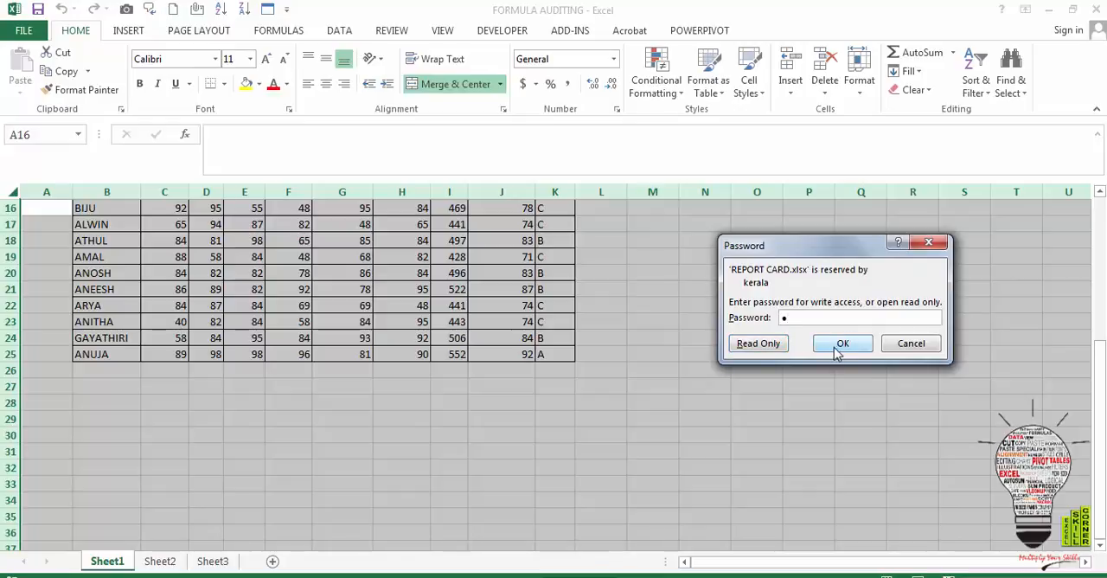
left_click(841, 348)
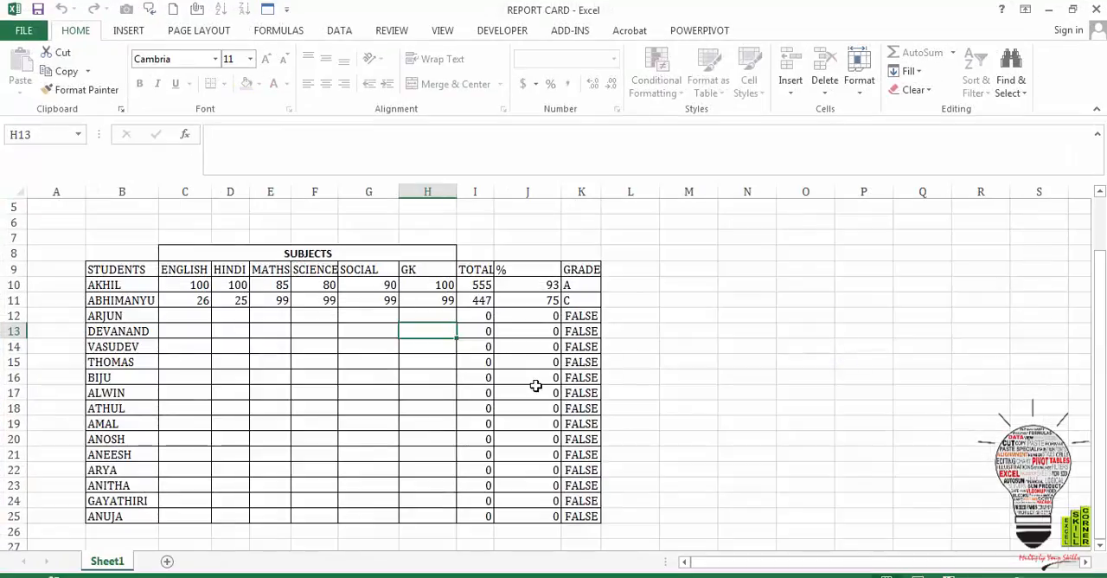
left_click(500, 390)
left_click(347, 358)
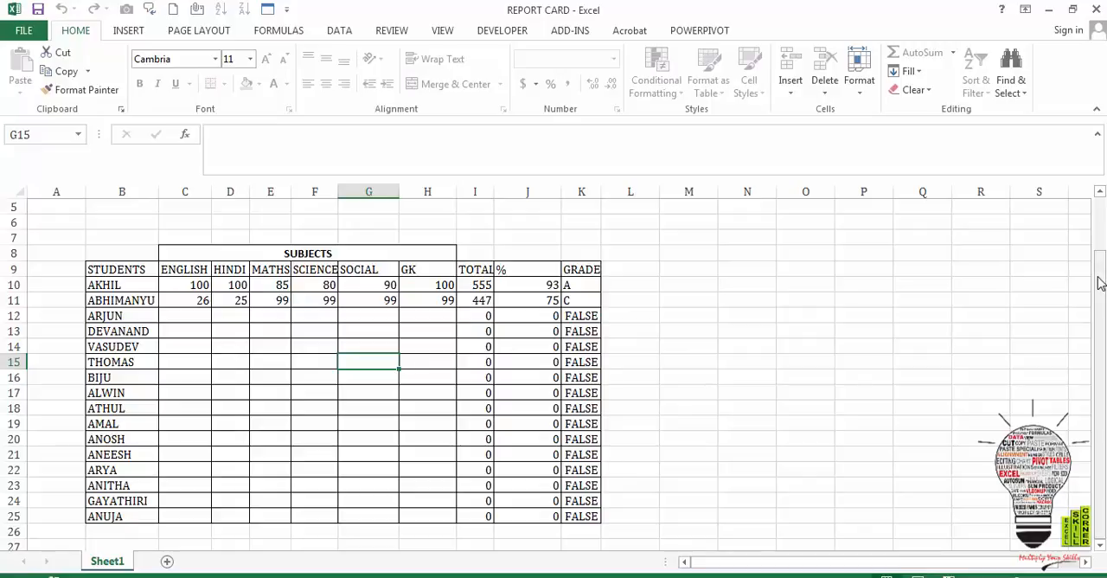
left_click_drag(1100, 285, 1100, 273)
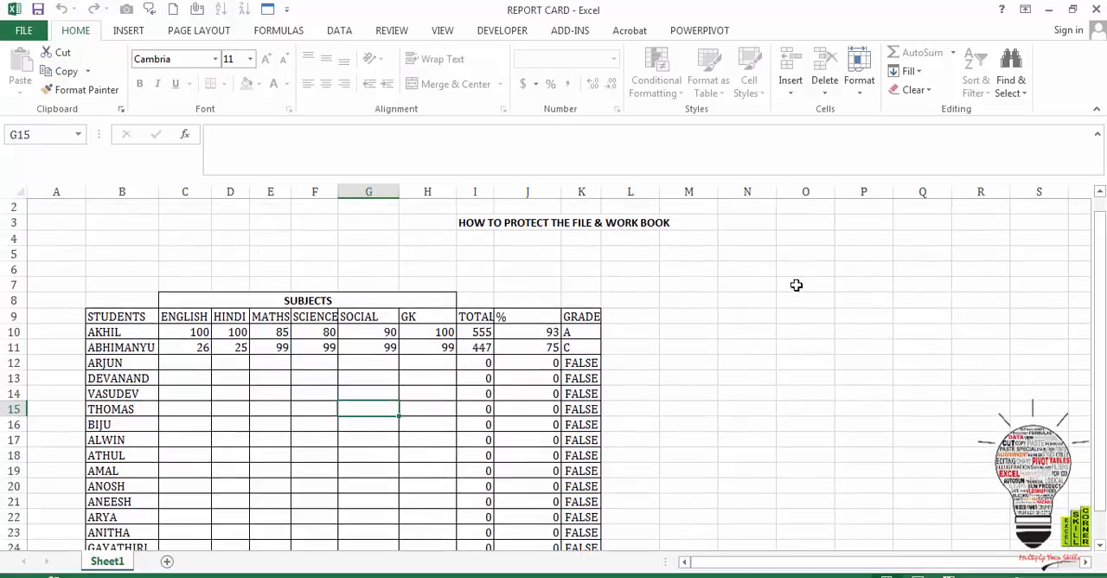